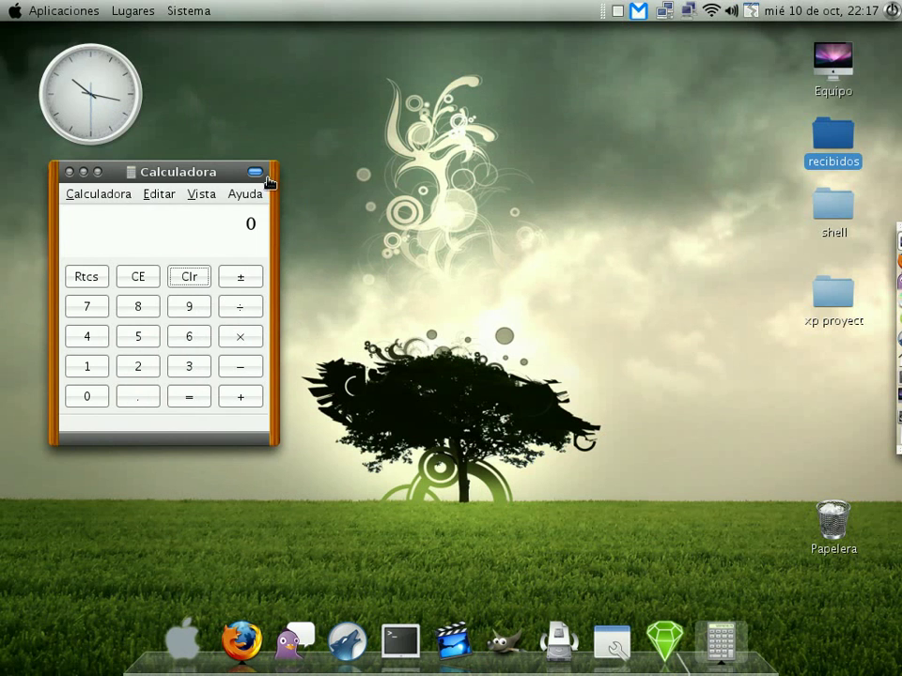
Move the rolled-up calculator and the Totem movie player apart on the desktop, and open a terminal window.
{"action": "mouse_move", "coordinate": [209, 179]}
{"action": "left_mouse_down"}
{"action": "mouse_move", "coordinate": [342, 165]}
{"action": "mouse_move", "coordinate": [664, 77]}
{"action": "left_mouse_up"}
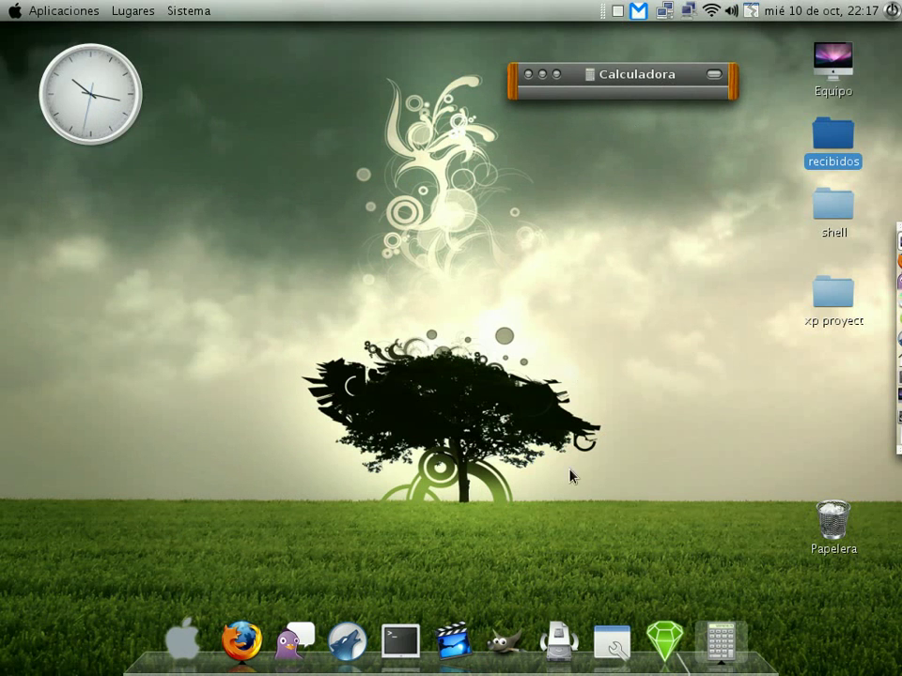
{"action": "left_click_drag", "start_coordinate": [577, 35], "coordinate": [216, 150]}
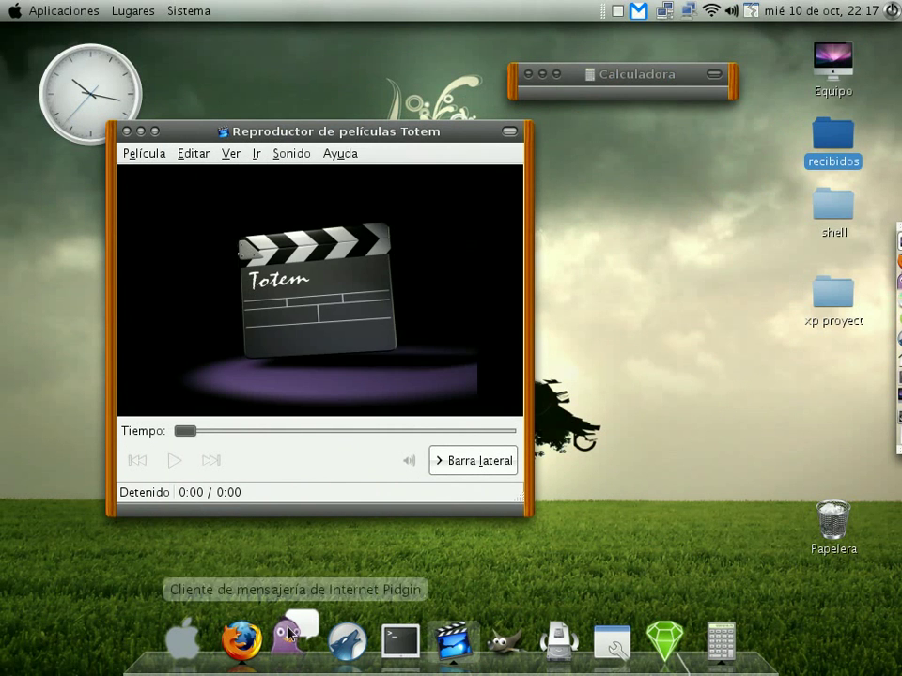
{"action": "left_click", "coordinate": [400, 642]}
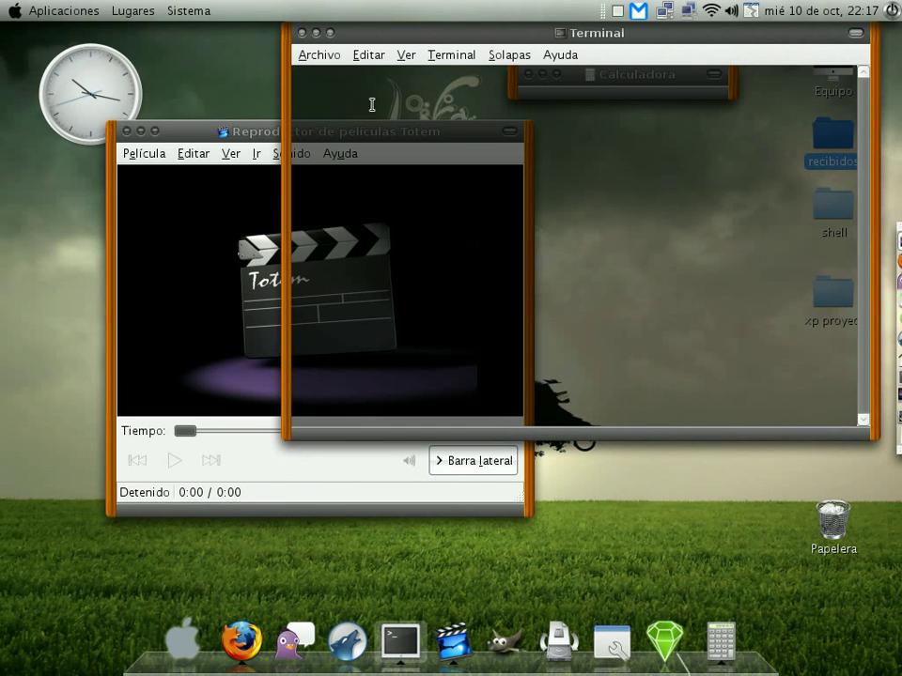
Close the terminal, unroll and close the calculator, and close the Totem movie player.
{"action": "key", "text": "alt+F4"}
{"action": "left_click", "coordinate": [714, 75]}
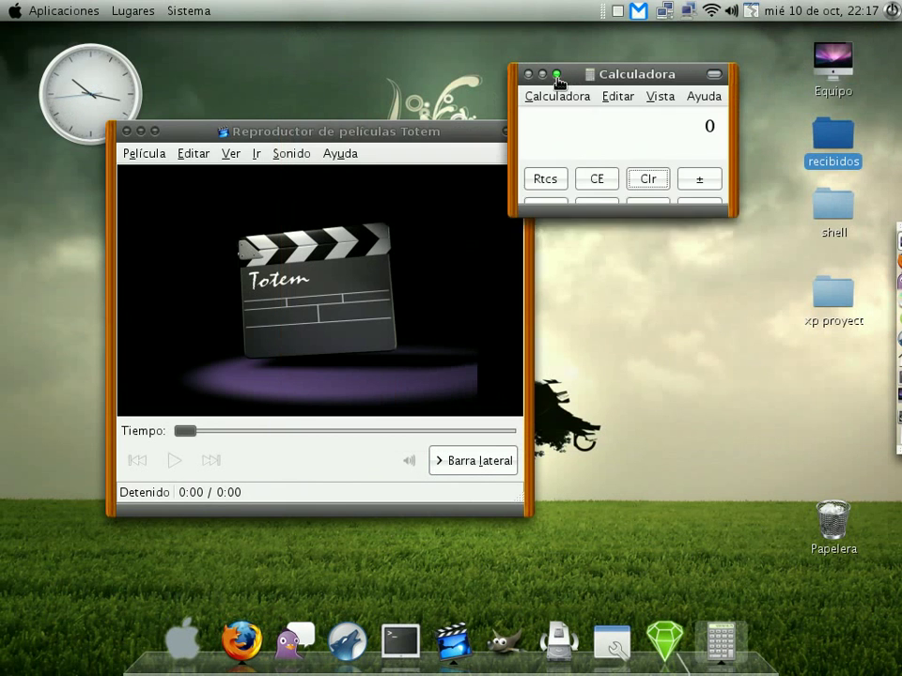
{"action": "left_click", "coordinate": [522, 73]}
{"action": "left_click", "coordinate": [128, 132]}
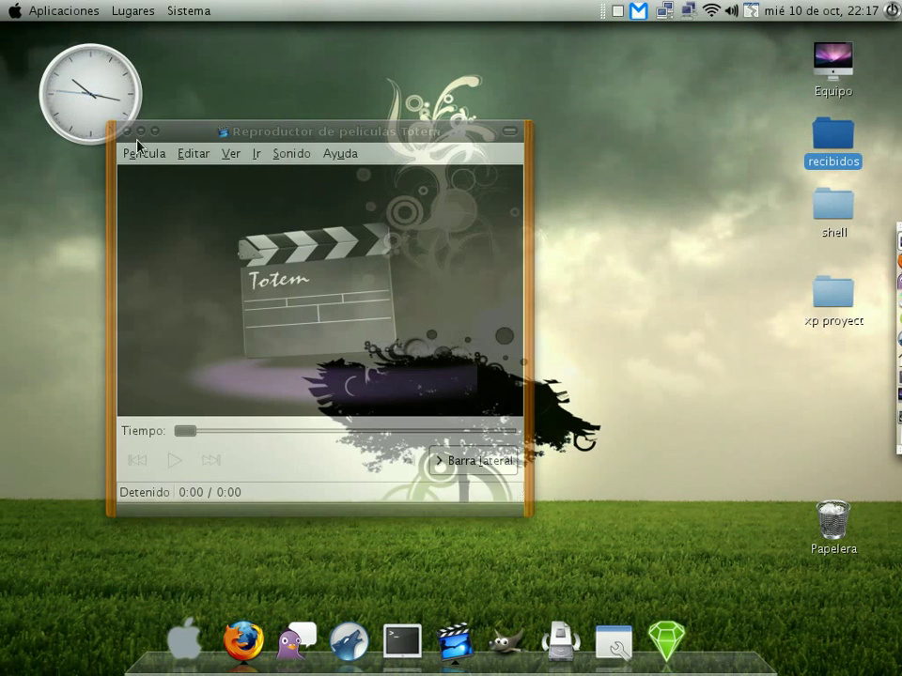
Open Awn Manager, the dock's settings program, from the system preferences.
{"action": "left_click", "coordinate": [189, 11]}
{"action": "mouse_move", "coordinate": [197, 34]}
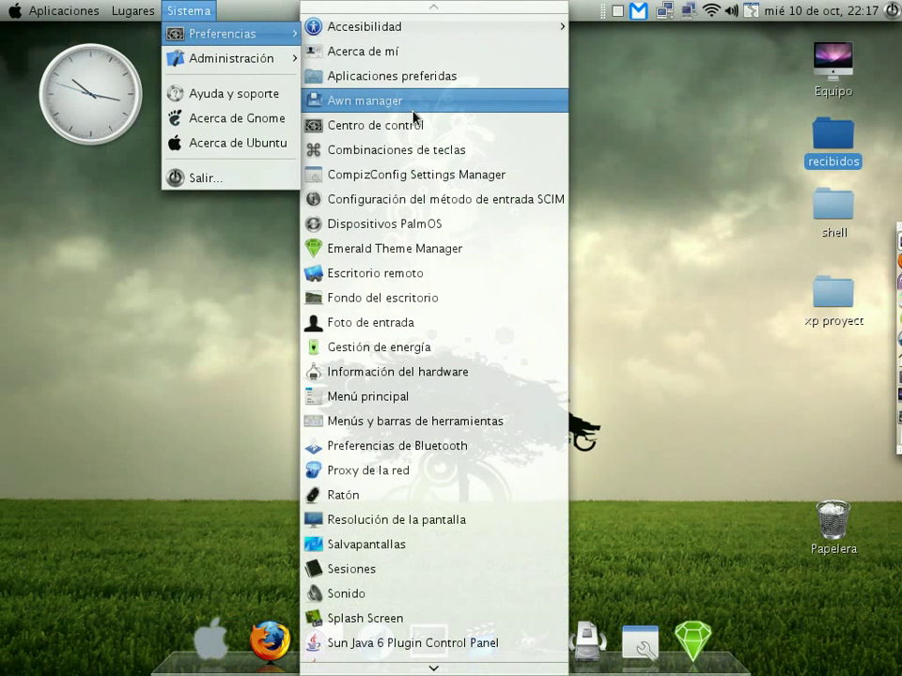
{"action": "left_click", "coordinate": [418, 175]}
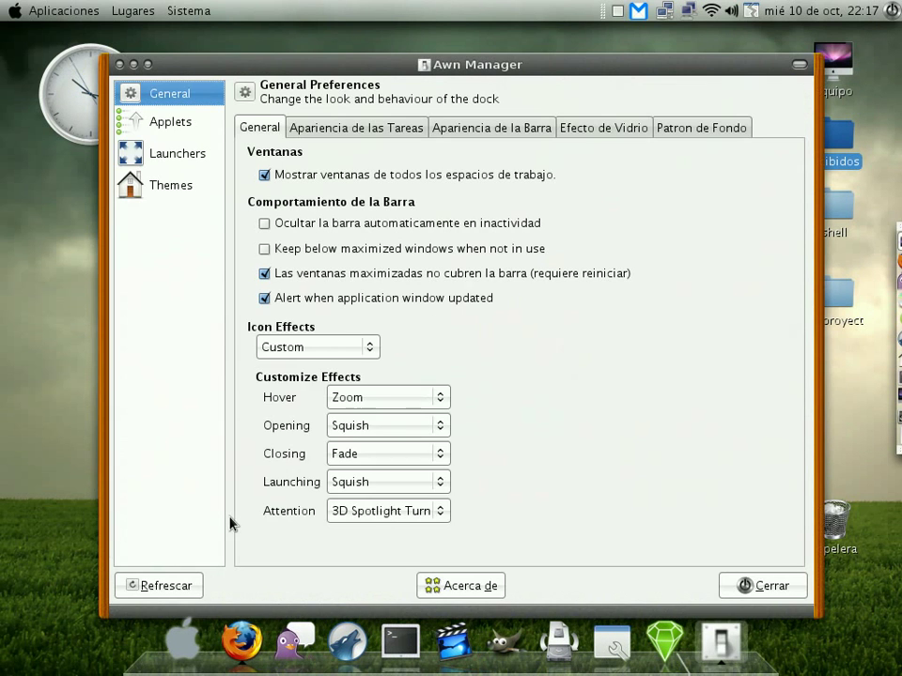
Launch the hardware information tool through the dock's application launcher and minimize its window.
{"action": "left_click", "coordinate": [183, 637]}
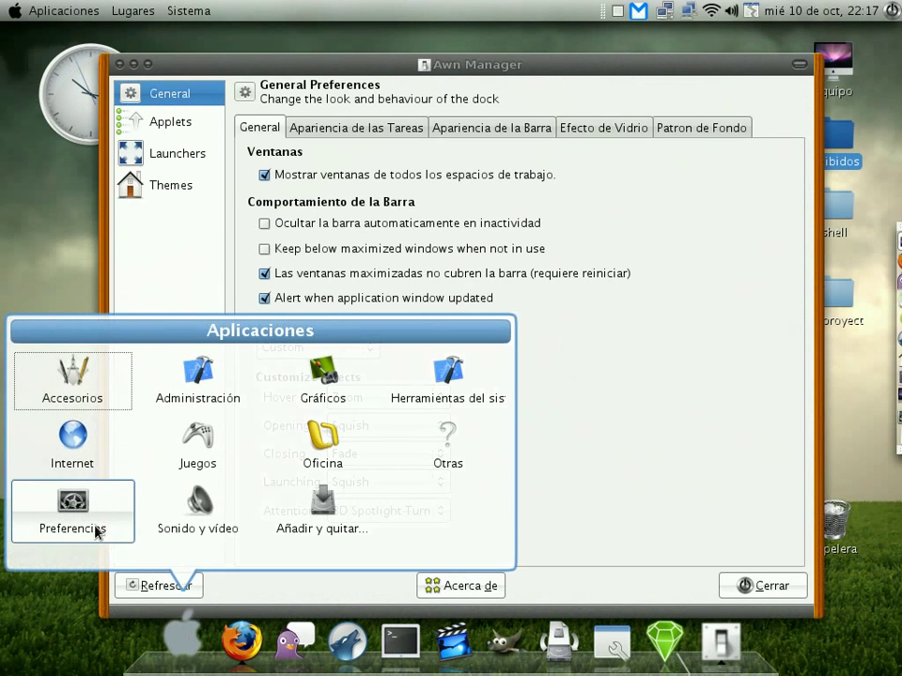
{"action": "left_click", "coordinate": [89, 519]}
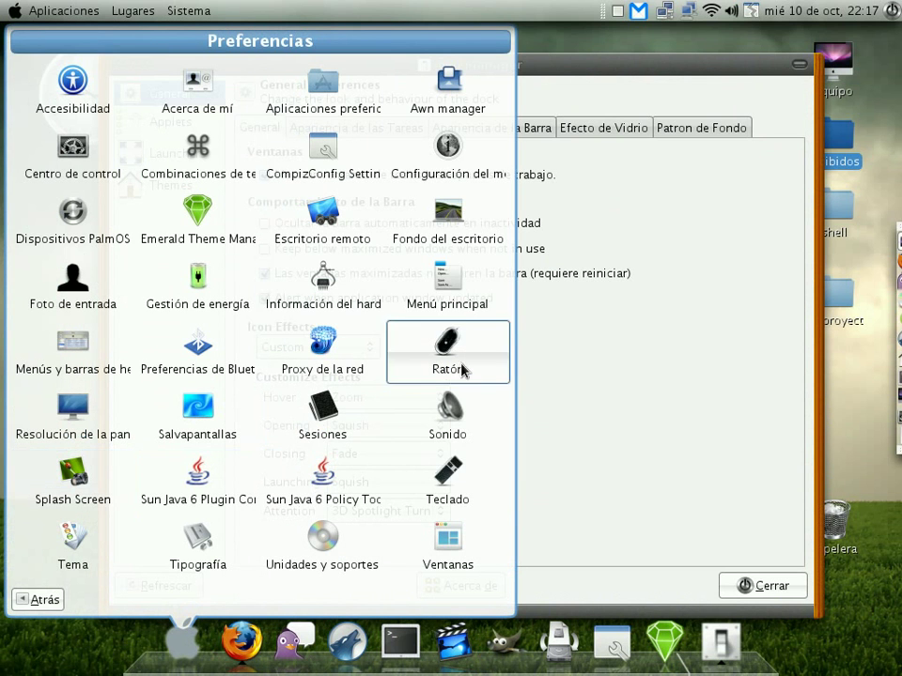
{"action": "left_click", "coordinate": [338, 307]}
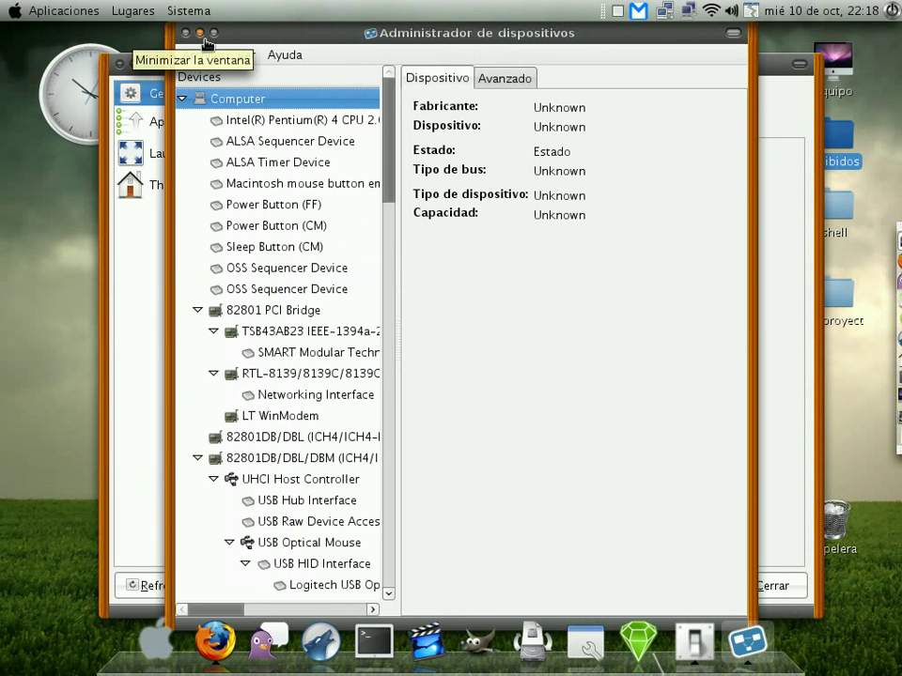
{"action": "left_click", "coordinate": [201, 34]}
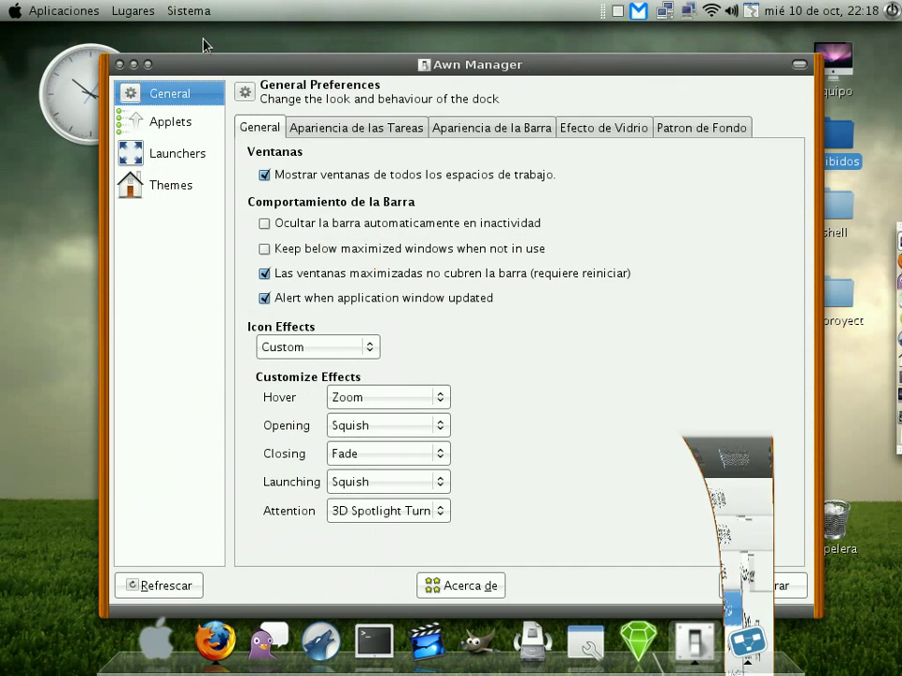
Try the Classic, Fade and Spotlight icon effects on the dock one after another.
{"action": "left_click", "coordinate": [371, 349]}
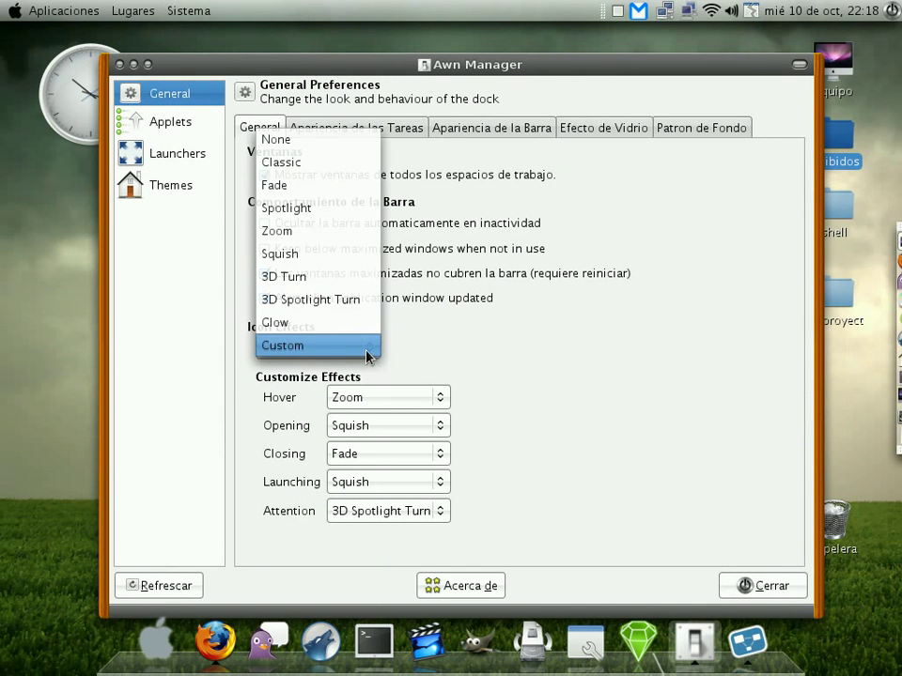
{"action": "left_click", "coordinate": [330, 164]}
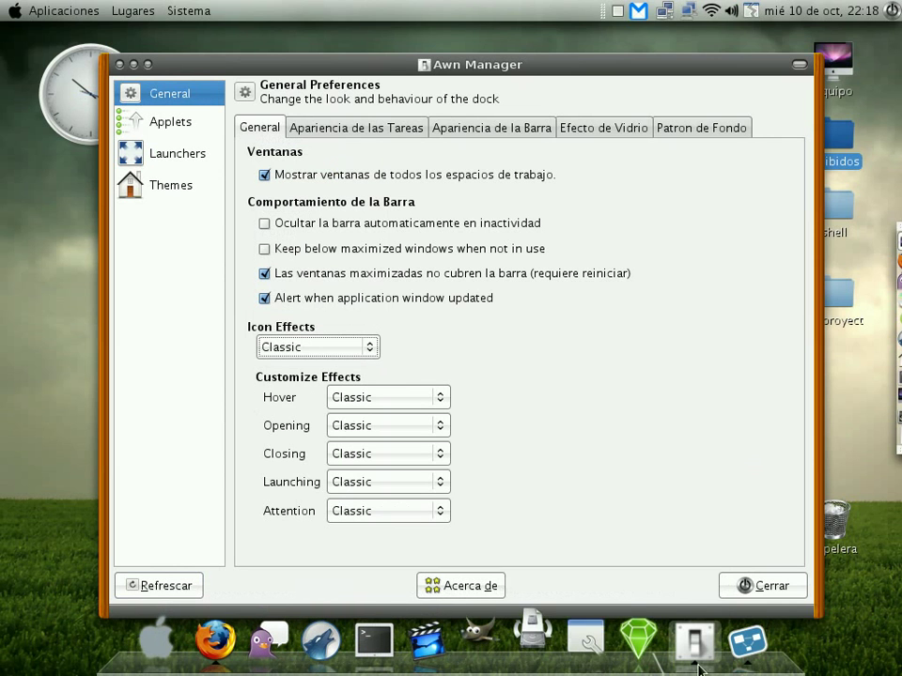
{"action": "left_click", "coordinate": [372, 353]}
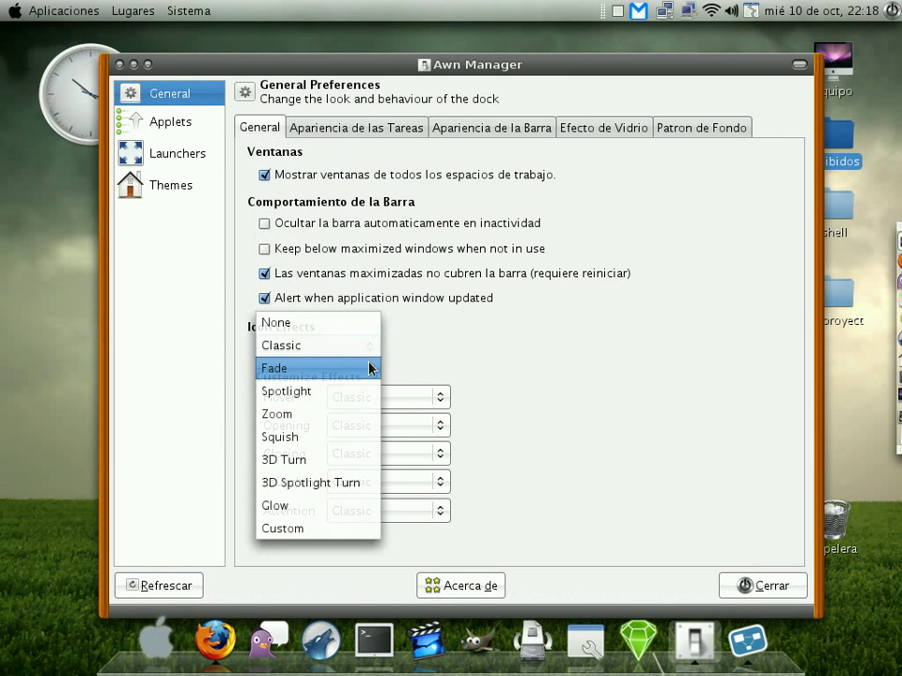
{"action": "left_click", "coordinate": [371, 370]}
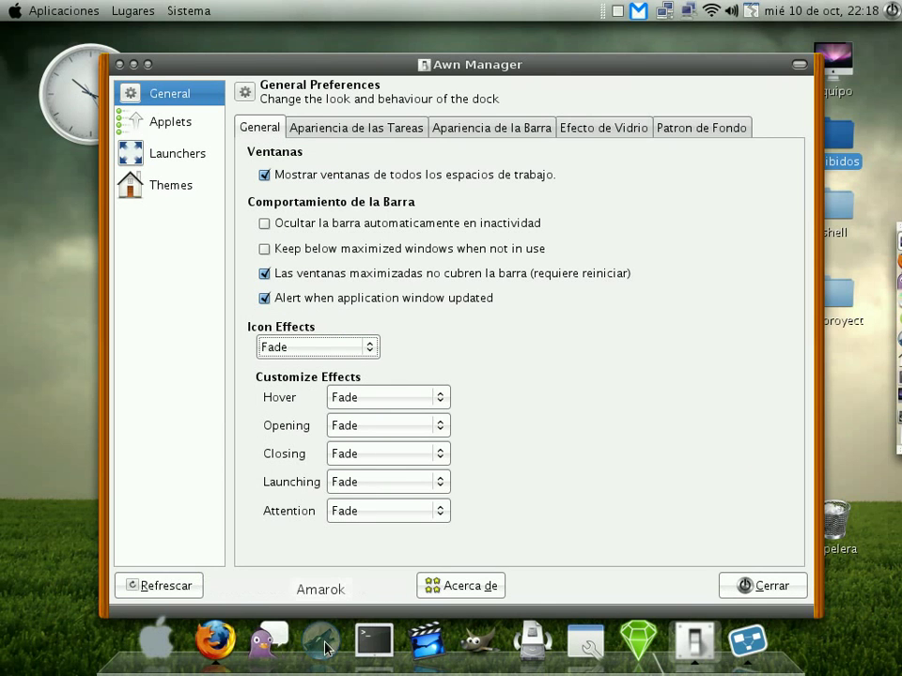
{"action": "left_click", "coordinate": [368, 347]}
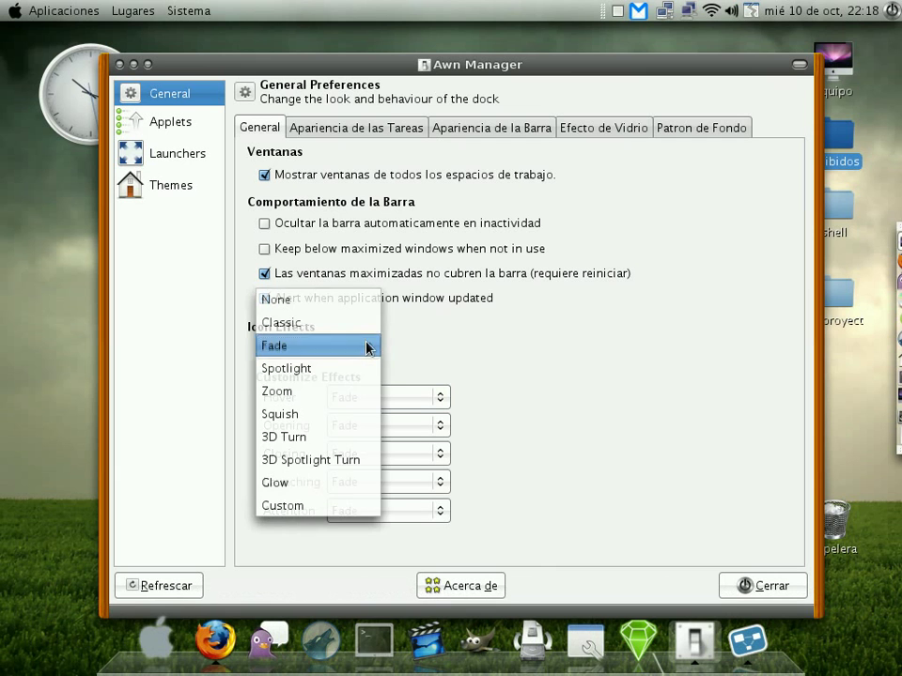
{"action": "left_click", "coordinate": [361, 376]}
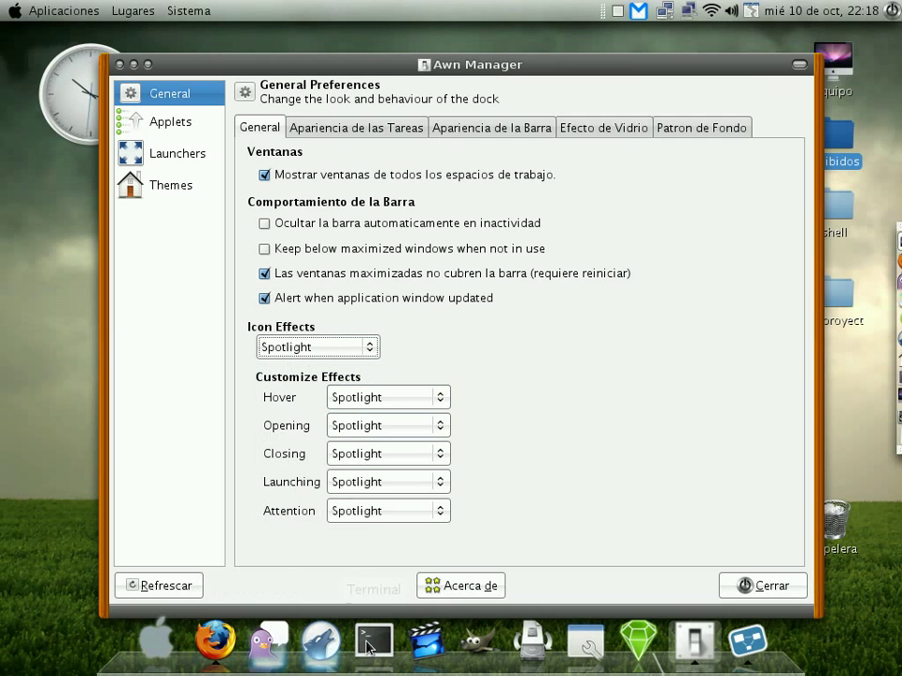
Set the dock's icon effects to Zoom and test them by restoring and closing the device manager window.
{"action": "left_click", "coordinate": [371, 349]}
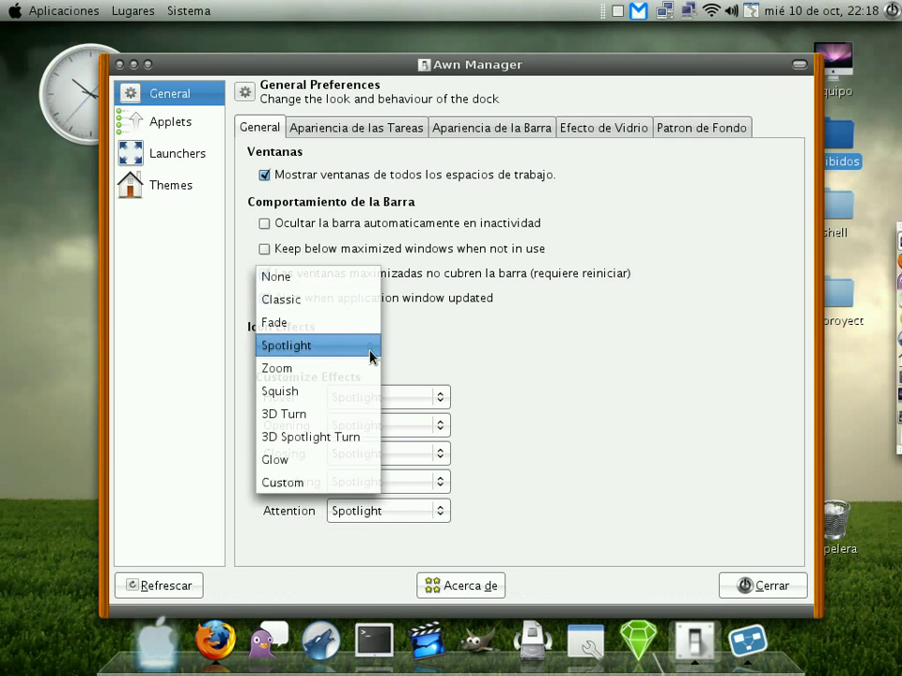
{"action": "left_click", "coordinate": [365, 374]}
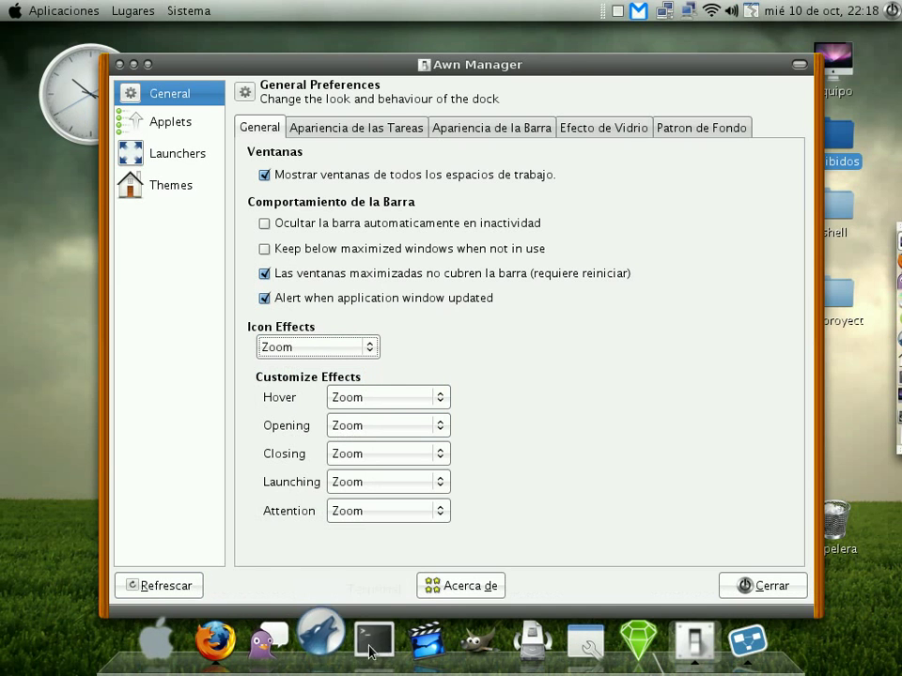
{"action": "left_click", "coordinate": [749, 641]}
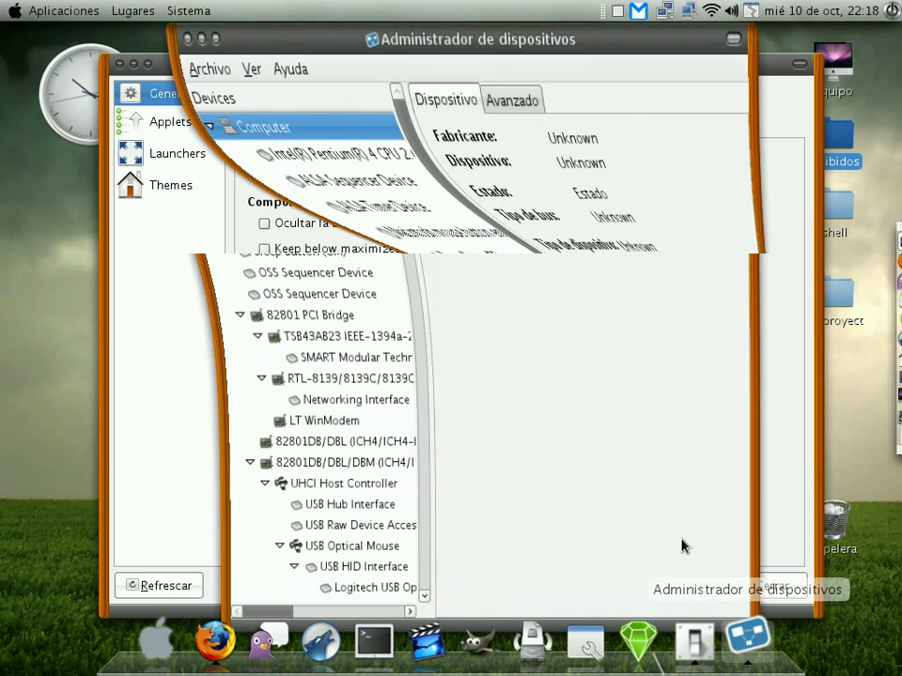
{"action": "left_click", "coordinate": [186, 34]}
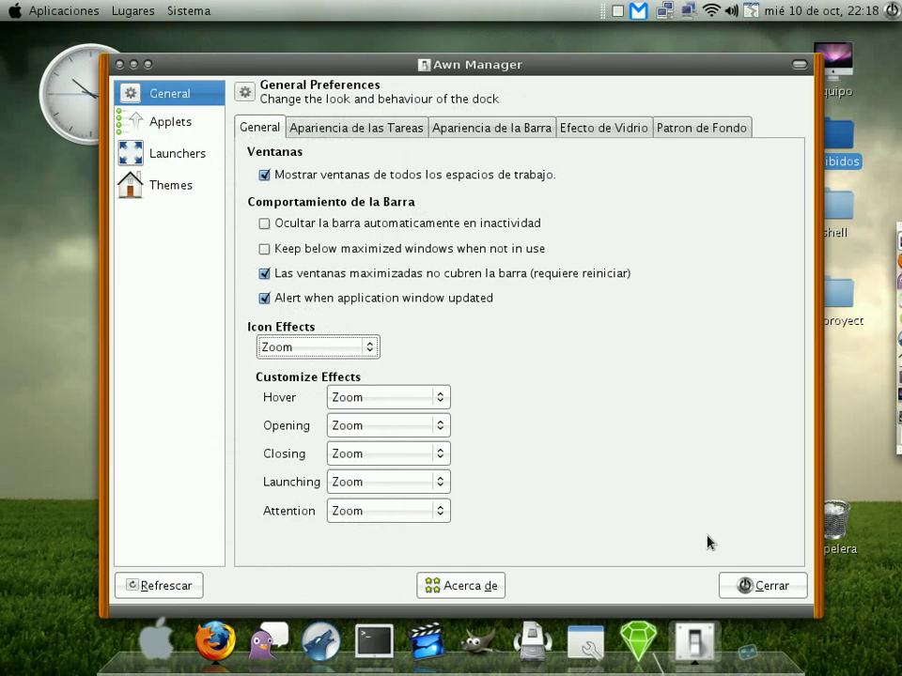
Try the Squish, 3D Turn and 3D Spotlight Turn icon effects on the dock one after another.
{"action": "left_click", "coordinate": [366, 346]}
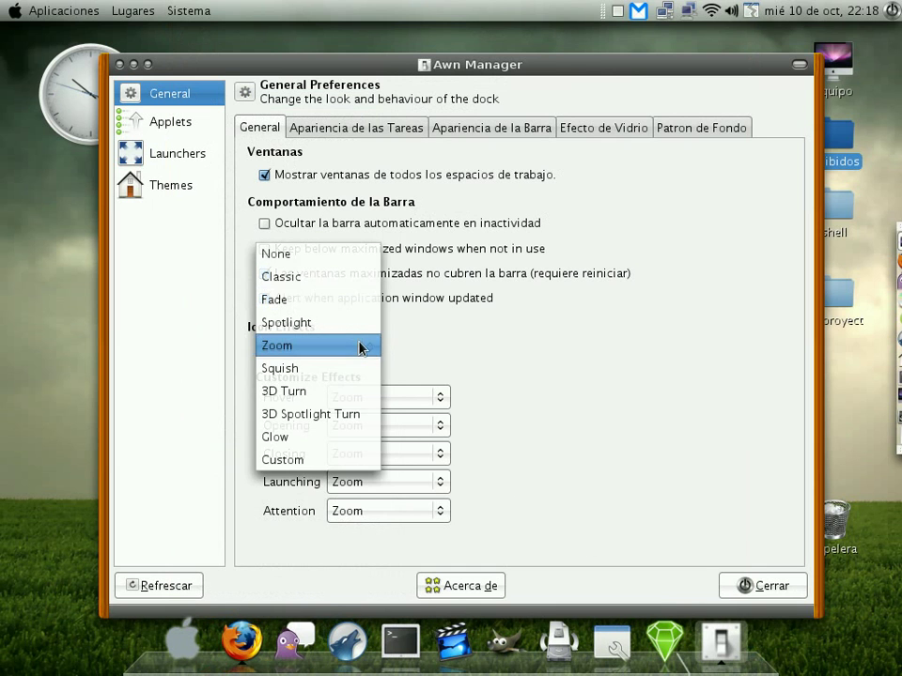
{"action": "left_click", "coordinate": [354, 369]}
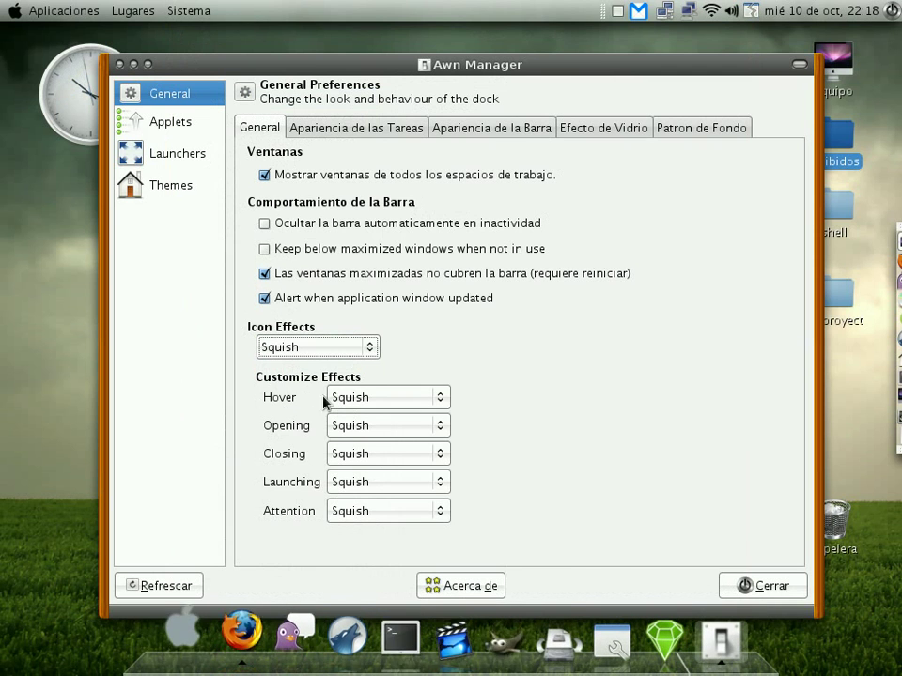
{"action": "left_click", "coordinate": [370, 349]}
{"action": "left_click", "coordinate": [370, 369]}
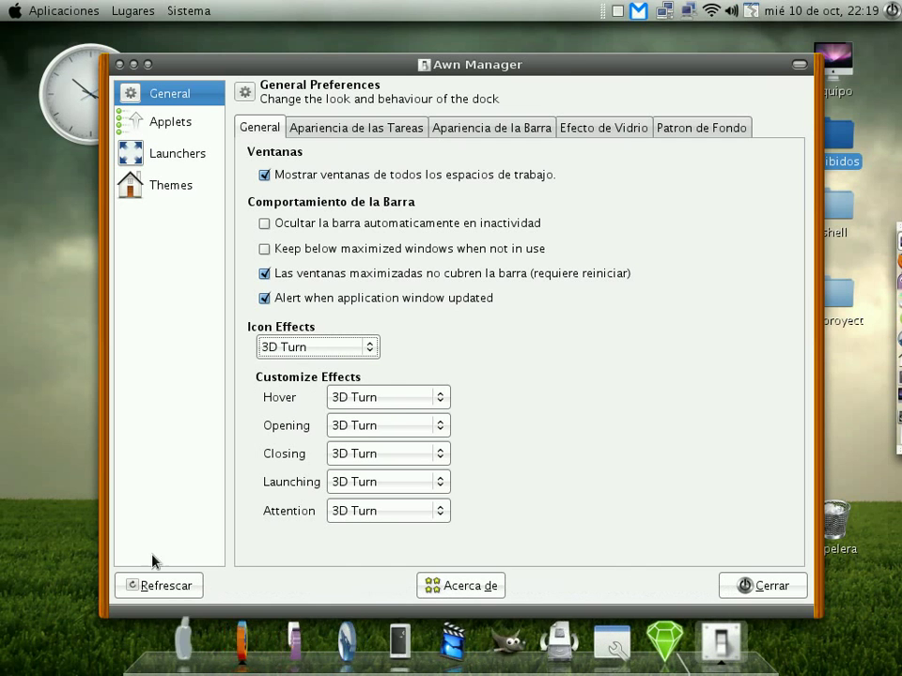
{"action": "left_click", "coordinate": [363, 352]}
{"action": "left_click", "coordinate": [357, 372]}
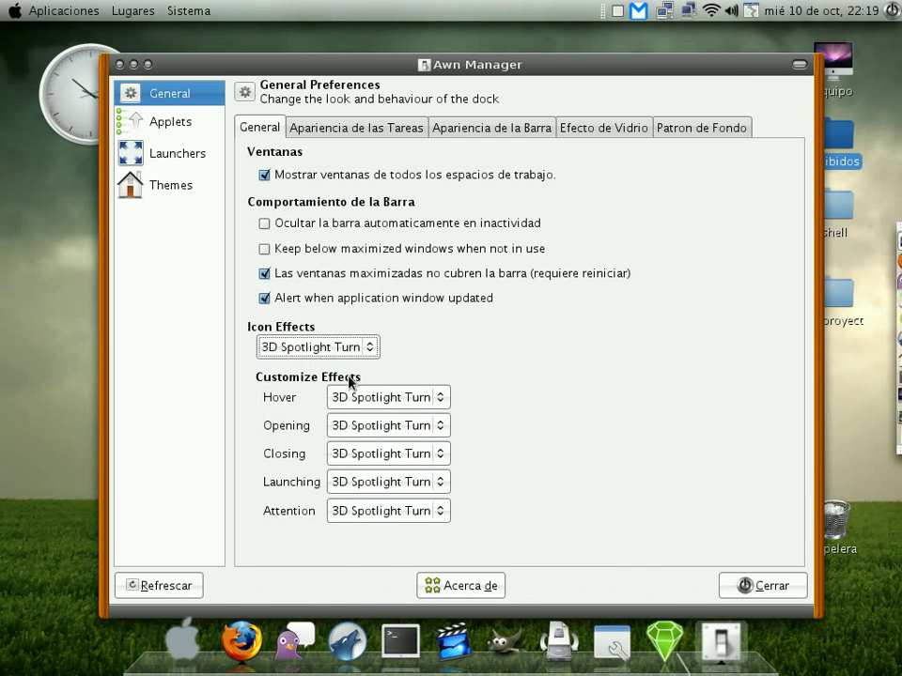
Look through the system tools in the dock's application launcher and start the chess game Ajedrez.
{"action": "left_click", "coordinate": [181, 648]}
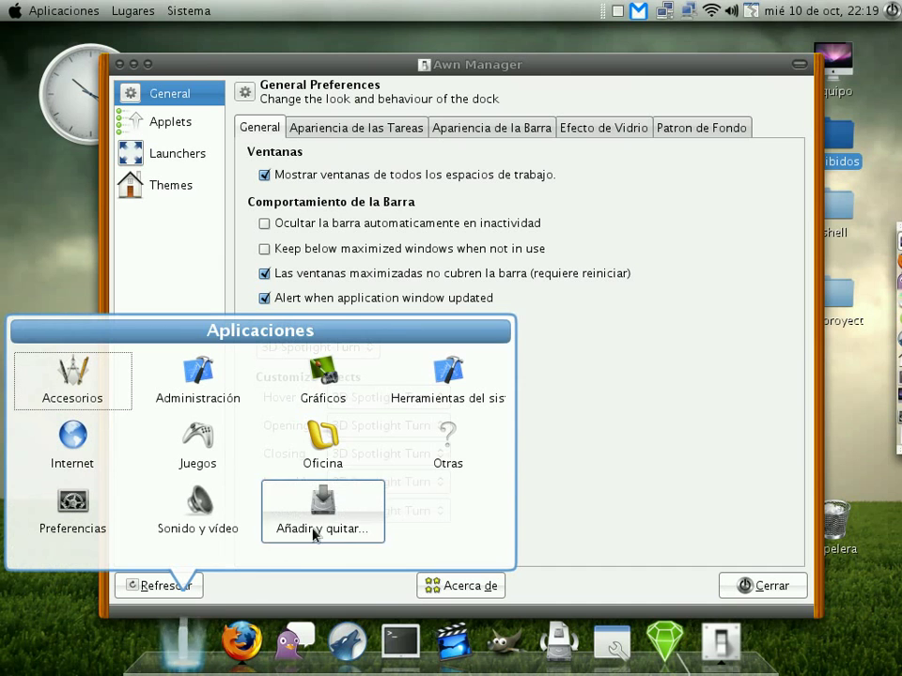
{"action": "left_click", "coordinate": [457, 398]}
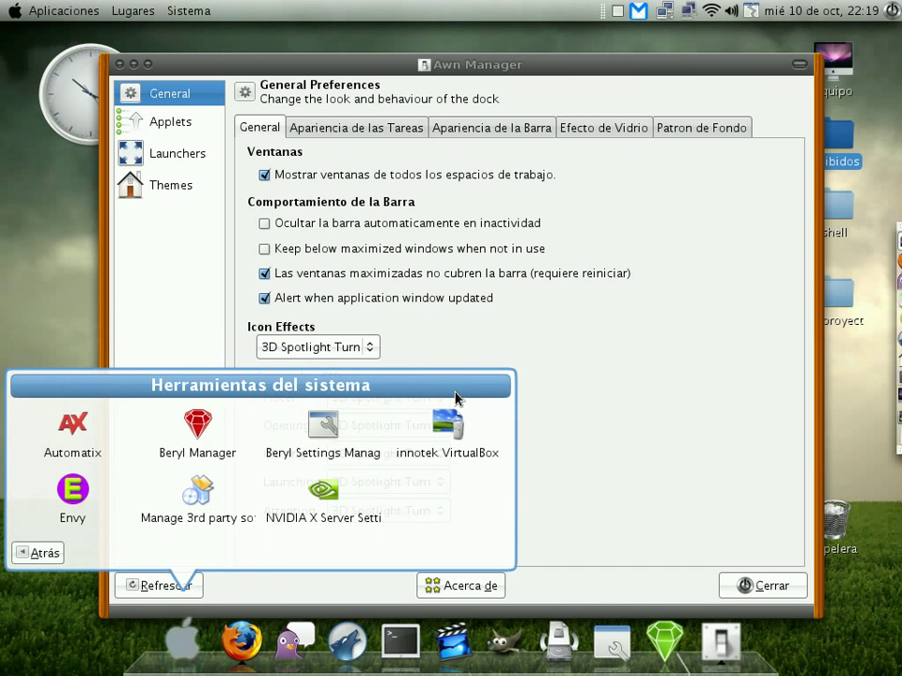
{"action": "left_click", "coordinate": [43, 552]}
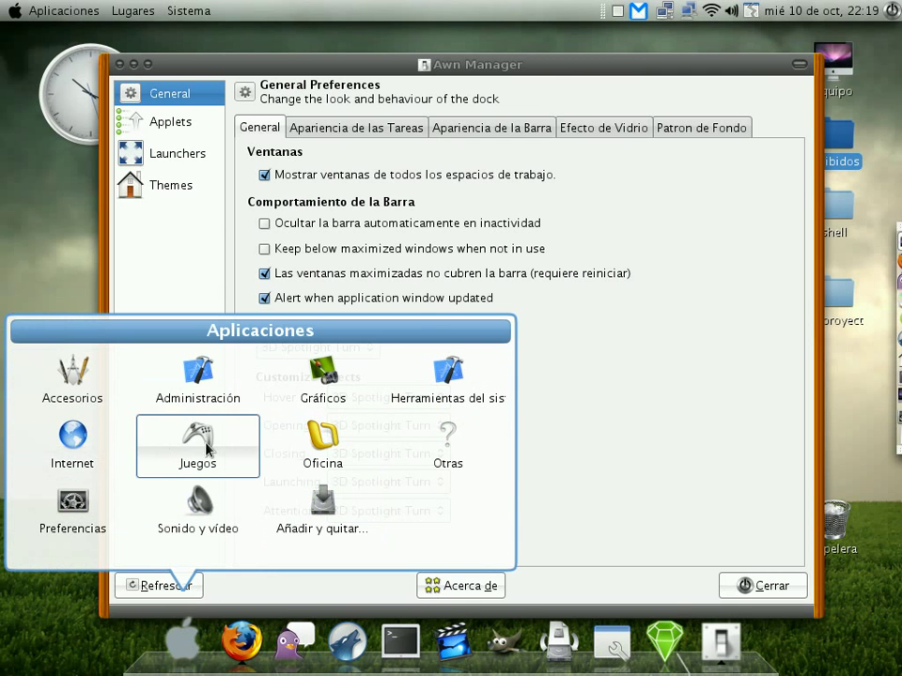
{"action": "left_click", "coordinate": [171, 447]}
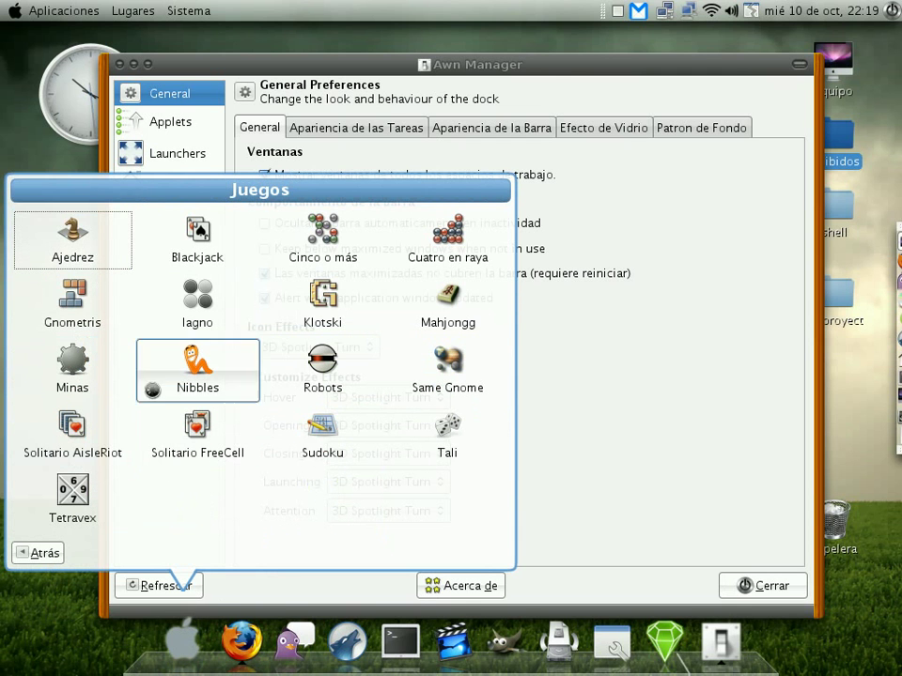
Launch VLC media player from the dock's application launcher, move its window aside and close it.
{"action": "left_click", "coordinate": [62, 556]}
{"action": "left_click", "coordinate": [196, 527]}
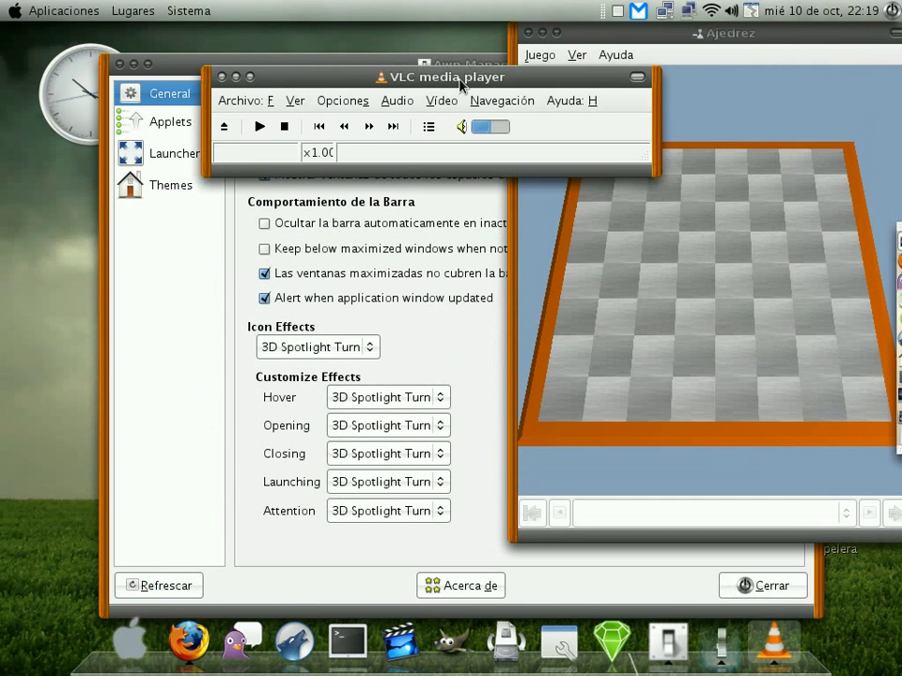
{"action": "left_click_drag", "start_coordinate": [458, 85], "coordinate": [254, 237]}
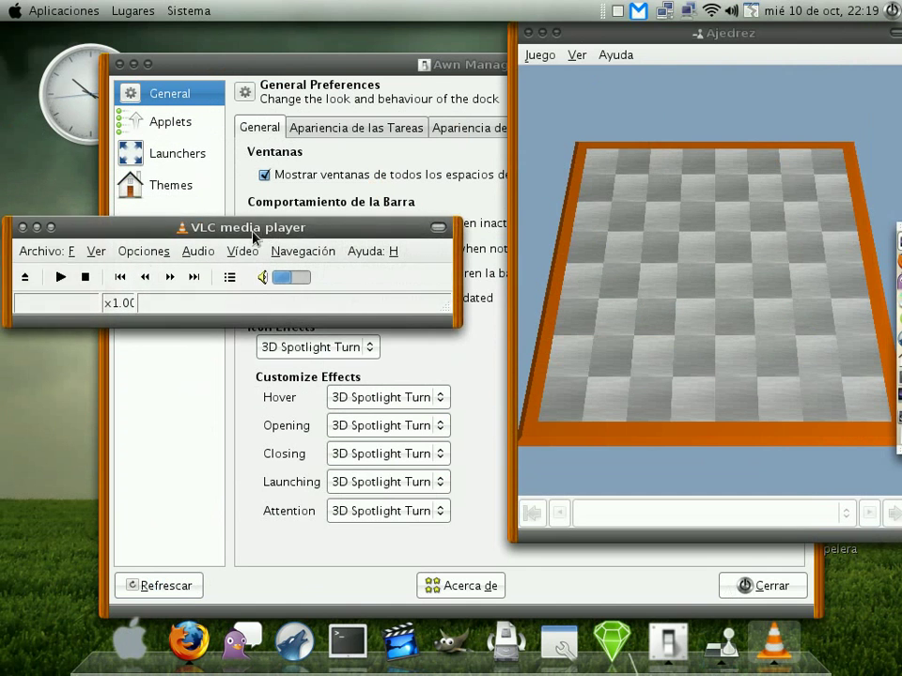
{"action": "left_click", "coordinate": [23, 227]}
Bring Awn Manager to the front and set the icon effects to Glow.
{"action": "left_click", "coordinate": [462, 73]}
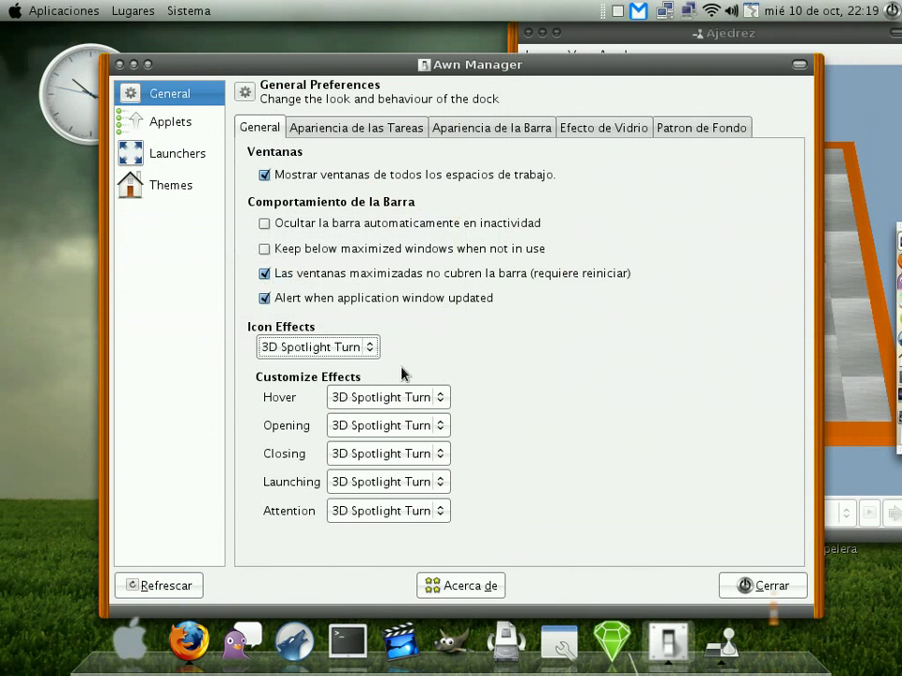
{"action": "left_click", "coordinate": [367, 348]}
{"action": "left_click", "coordinate": [349, 376]}
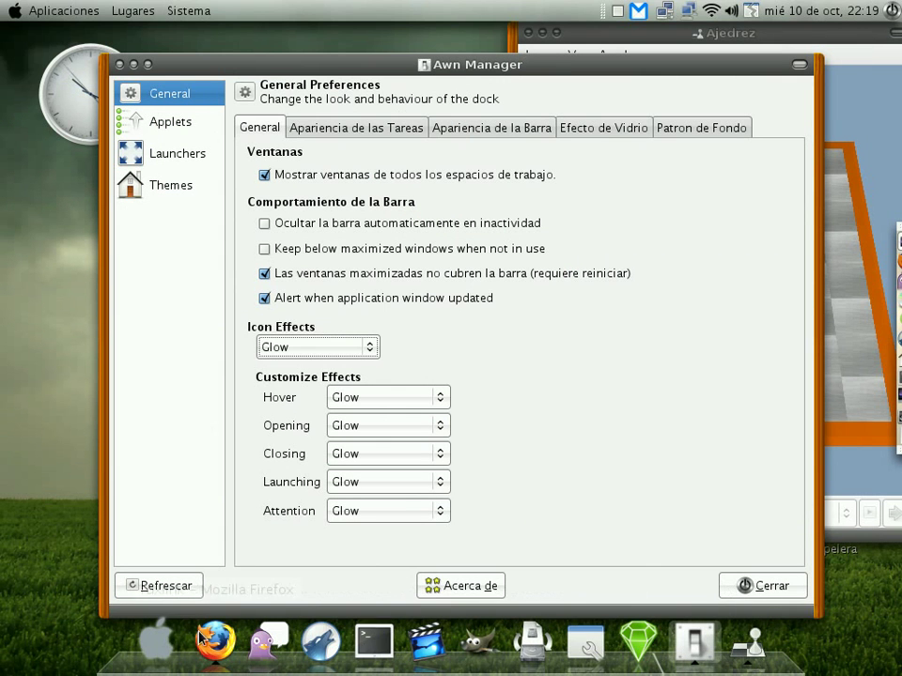
Set the icon effects to Custom, with Zoom as the Hover effect and Squish as the Opening effect.
{"action": "left_click", "coordinate": [367, 348]}
{"action": "left_click", "coordinate": [369, 368]}
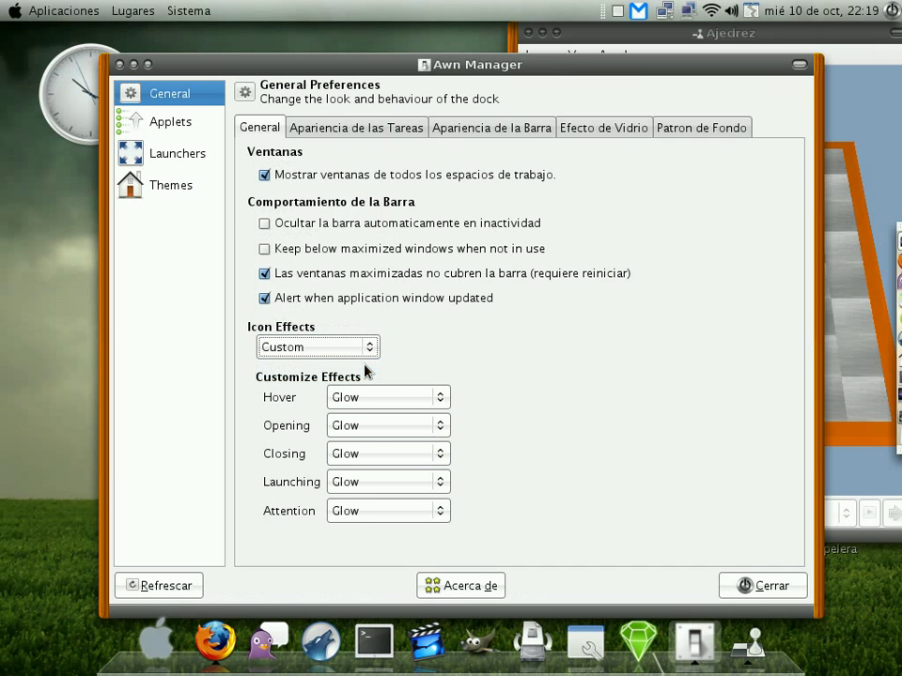
{"action": "left_click", "coordinate": [434, 398]}
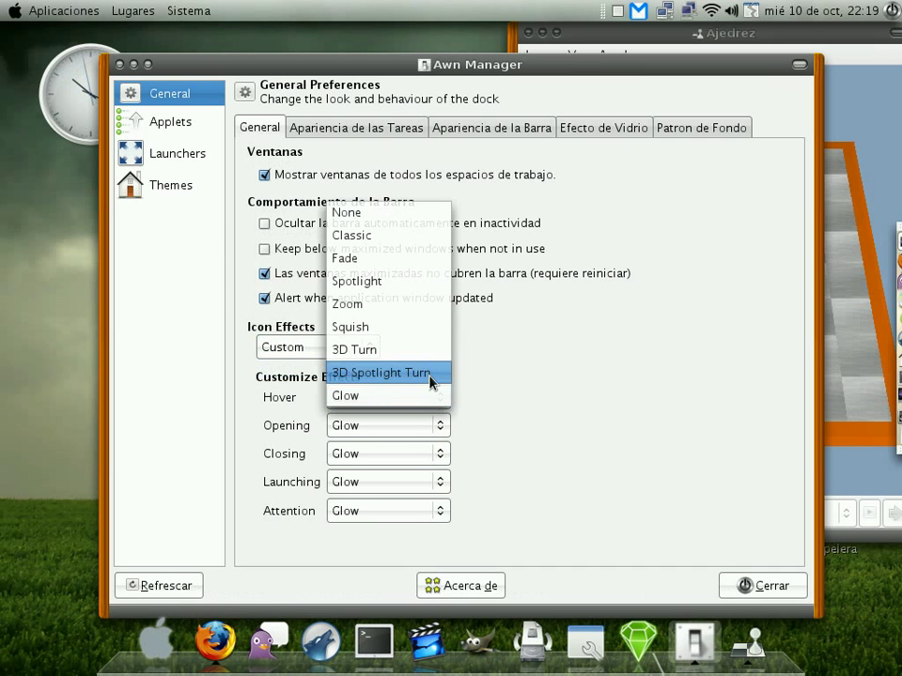
{"action": "left_click", "coordinate": [425, 310]}
{"action": "left_click", "coordinate": [433, 426]}
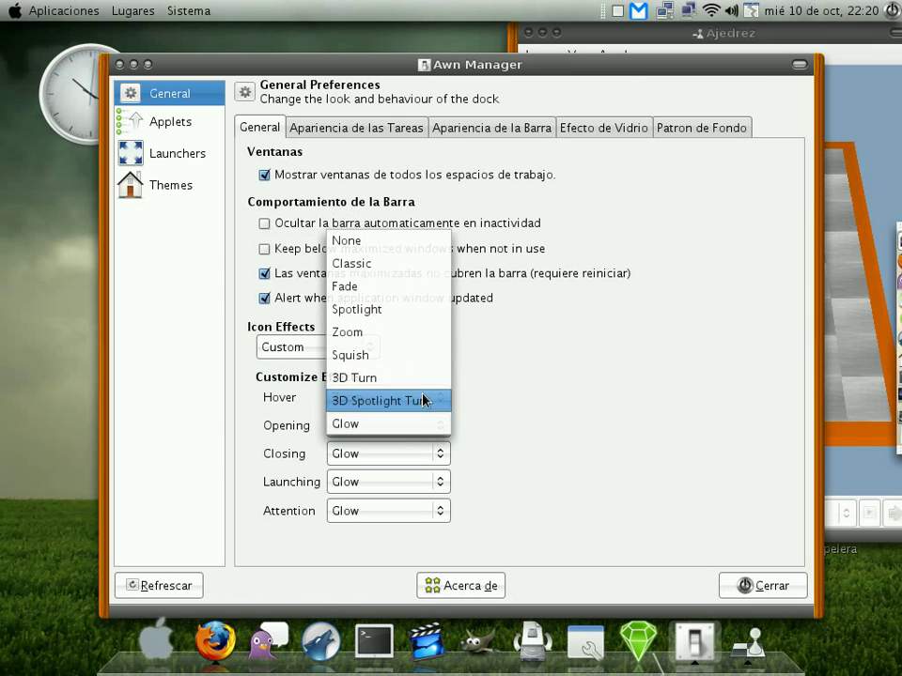
{"action": "left_click", "coordinate": [411, 369]}
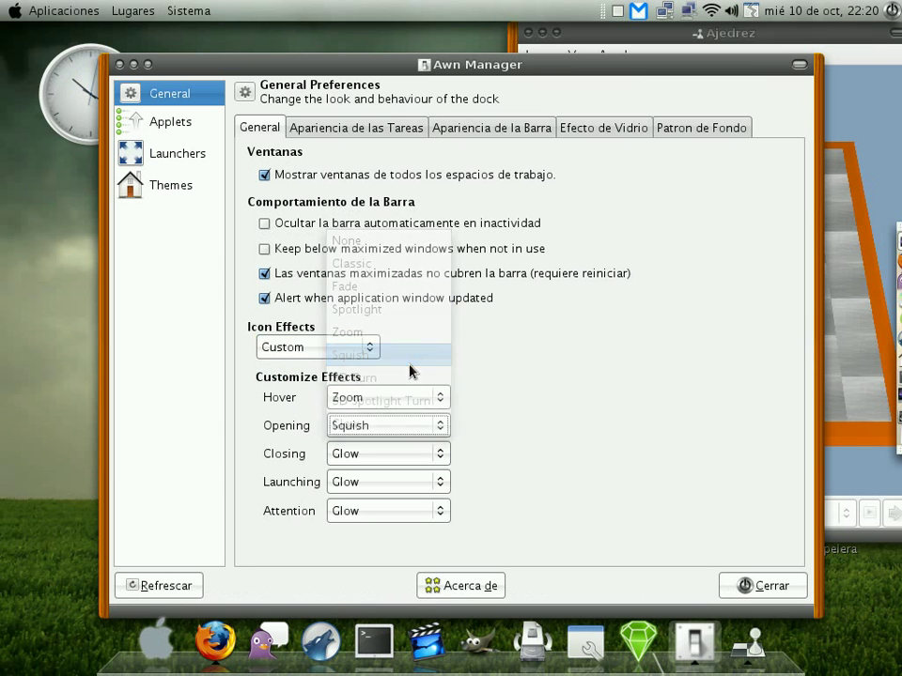
Set the Closing effect to Fade, the Launching effect to Squish and the Attention effect to 3D Spotlight Turn.
{"action": "left_click", "coordinate": [430, 461]}
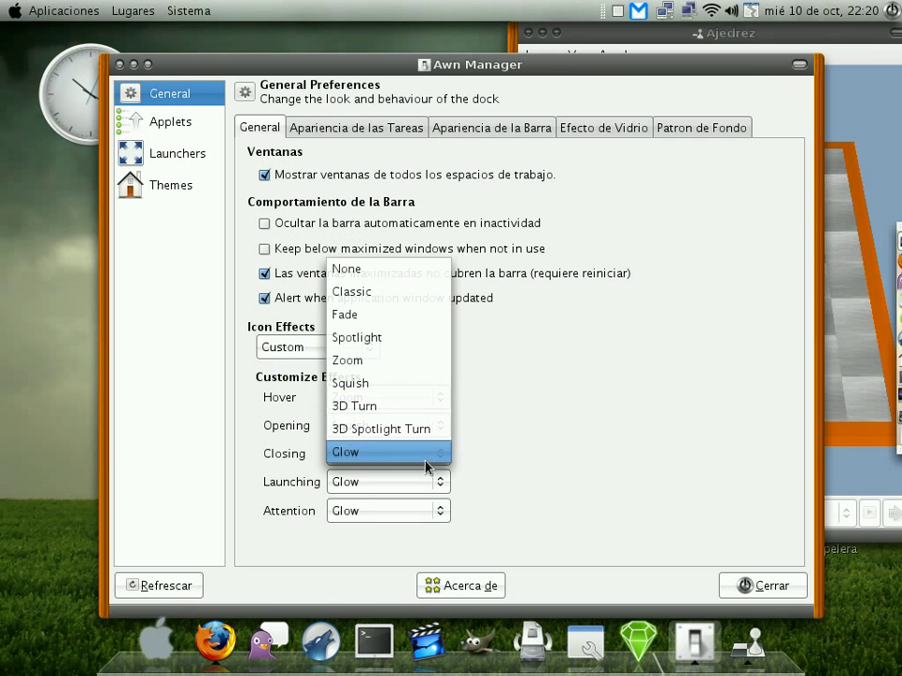
{"action": "left_click", "coordinate": [405, 318]}
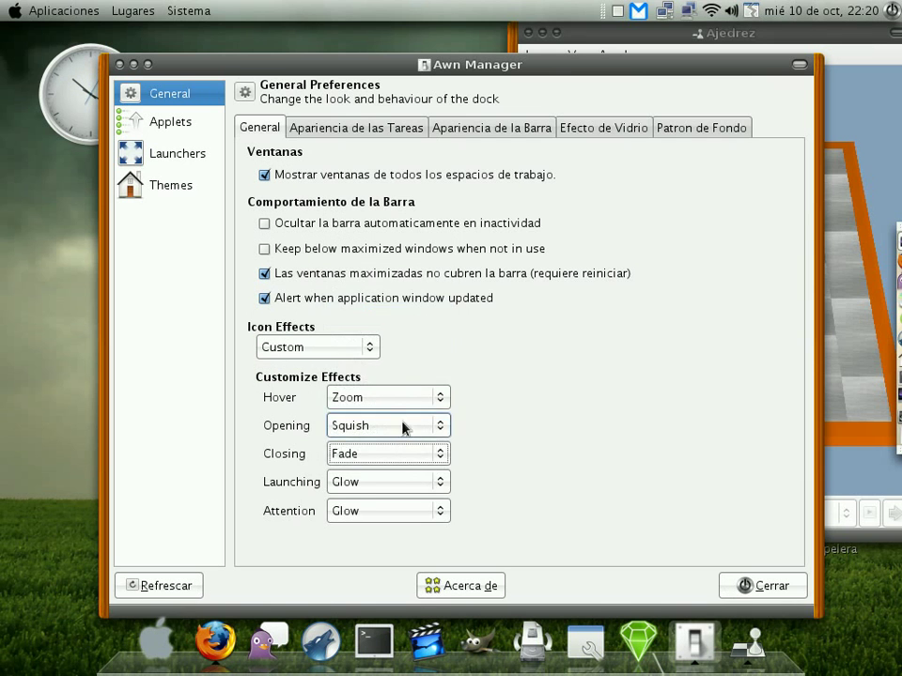
{"action": "left_click", "coordinate": [395, 485]}
{"action": "left_click", "coordinate": [394, 423]}
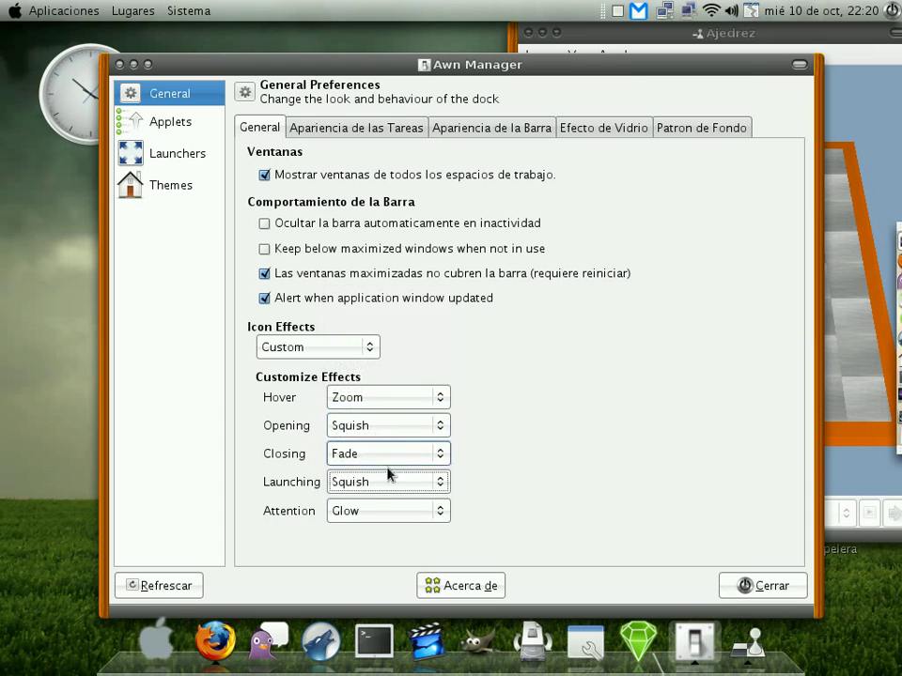
{"action": "left_click", "coordinate": [393, 518]}
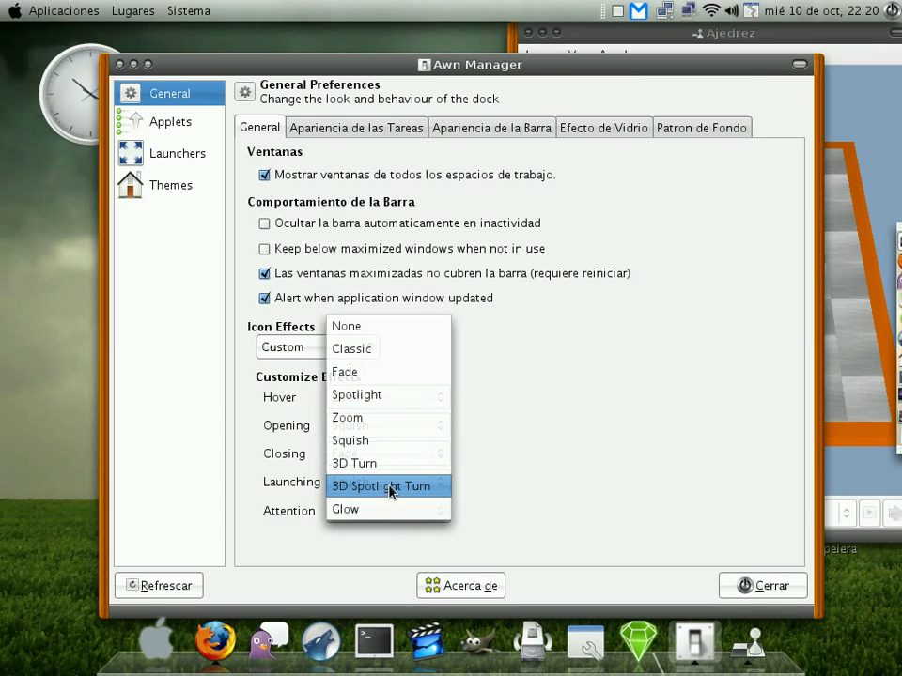
{"action": "left_click", "coordinate": [390, 488]}
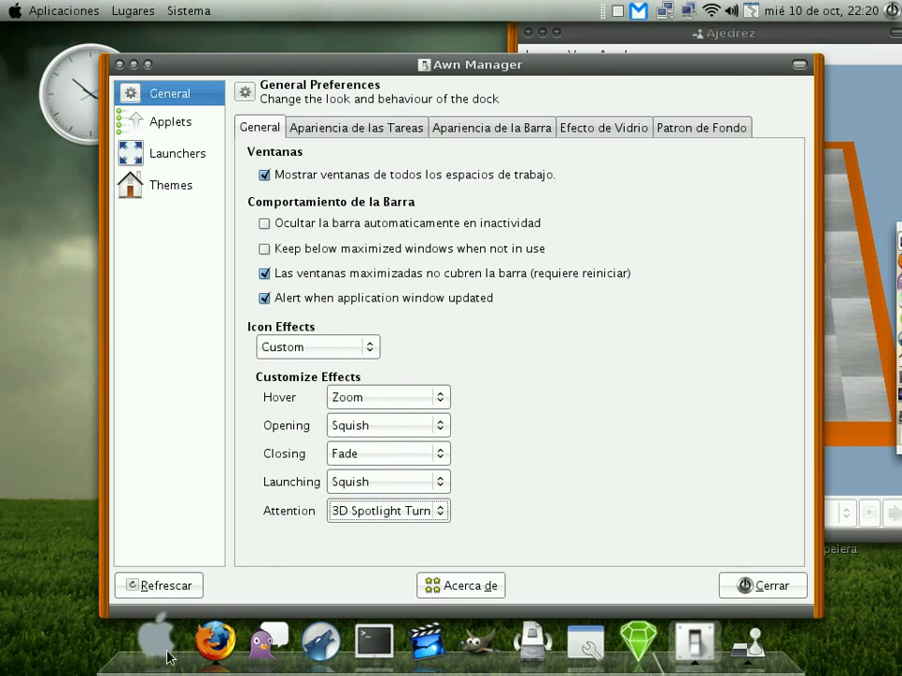
Test the custom effects by launching Terminal from the dock, alternating it with Awn Manager and closing it.
{"action": "left_click", "coordinate": [374, 643]}
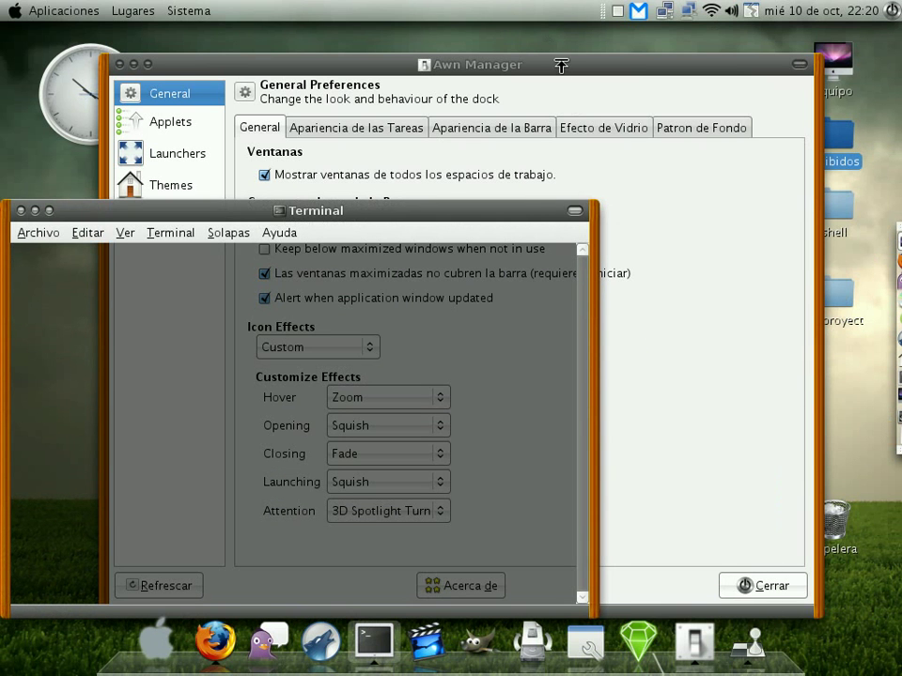
{"action": "left_click", "coordinate": [604, 104]}
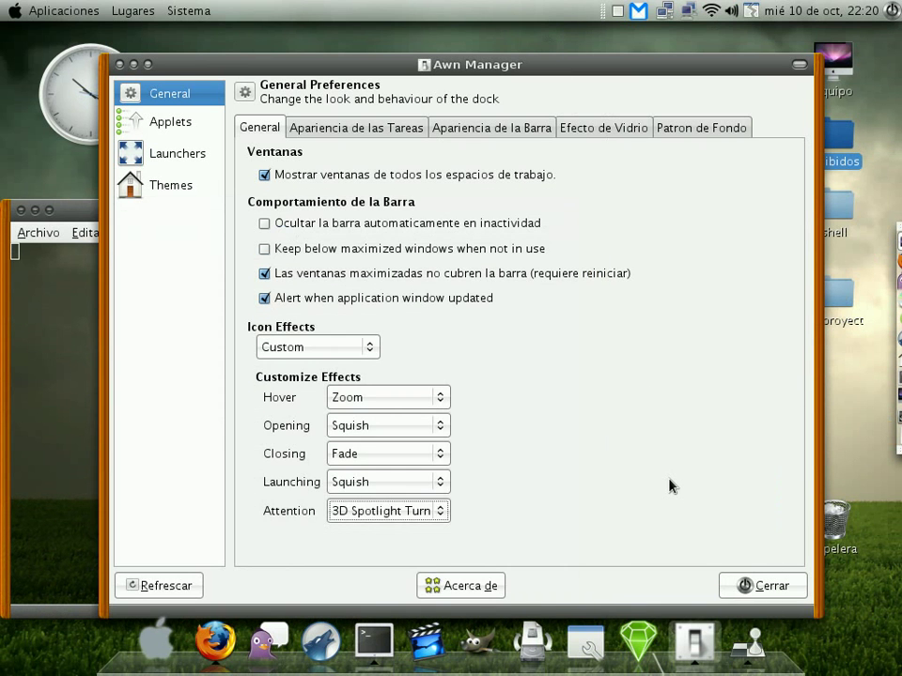
{"action": "left_click", "coordinate": [374, 643]}
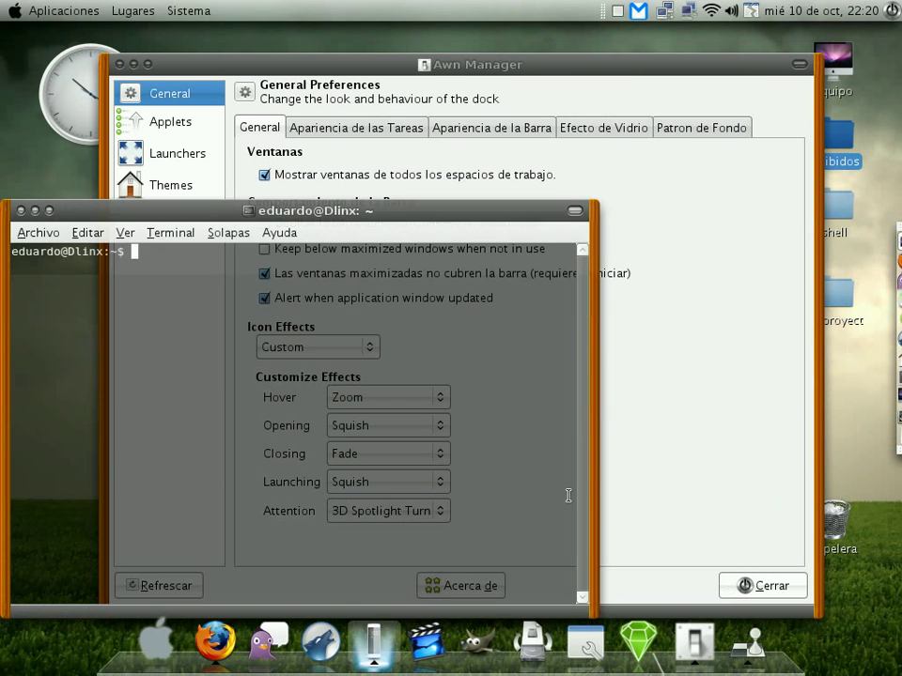
{"action": "left_click", "coordinate": [27, 210]}
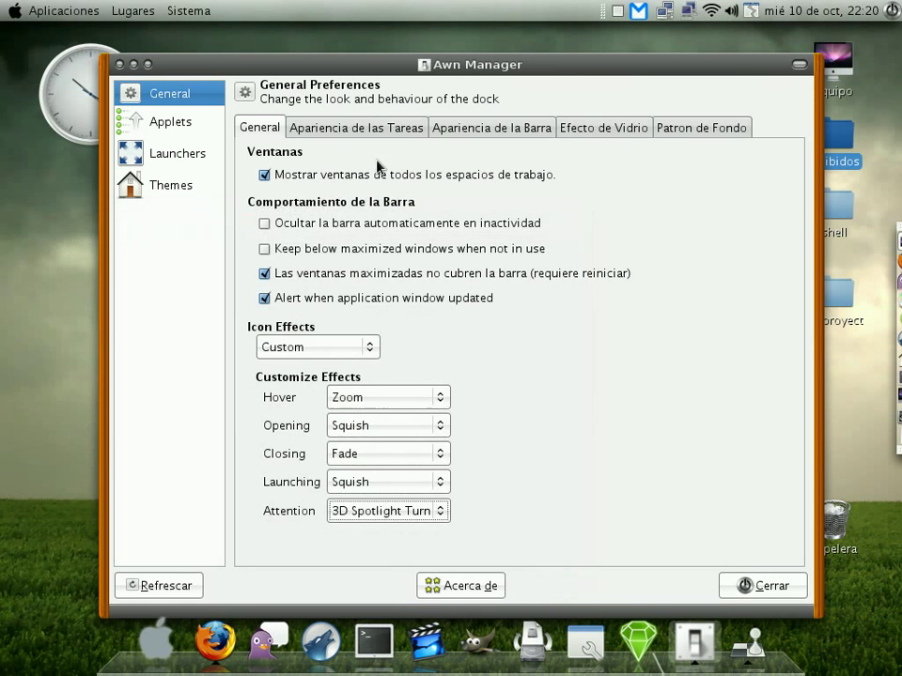
Look through the task appearance, bar appearance and glass effect preferences of the dock.
{"action": "left_click", "coordinate": [400, 137]}
{"action": "left_click", "coordinate": [503, 131]}
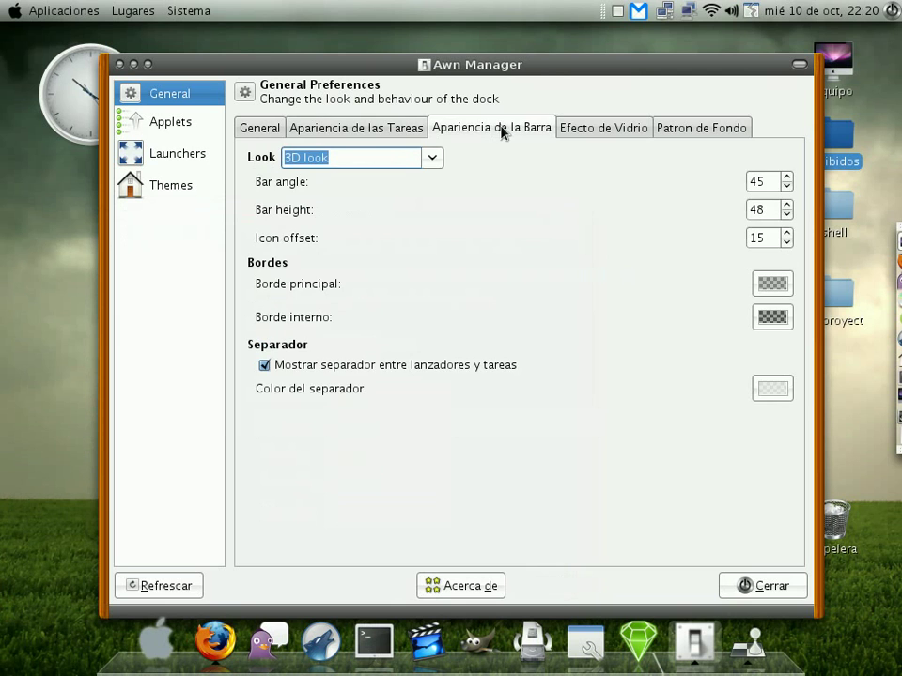
{"action": "left_click", "coordinate": [595, 134]}
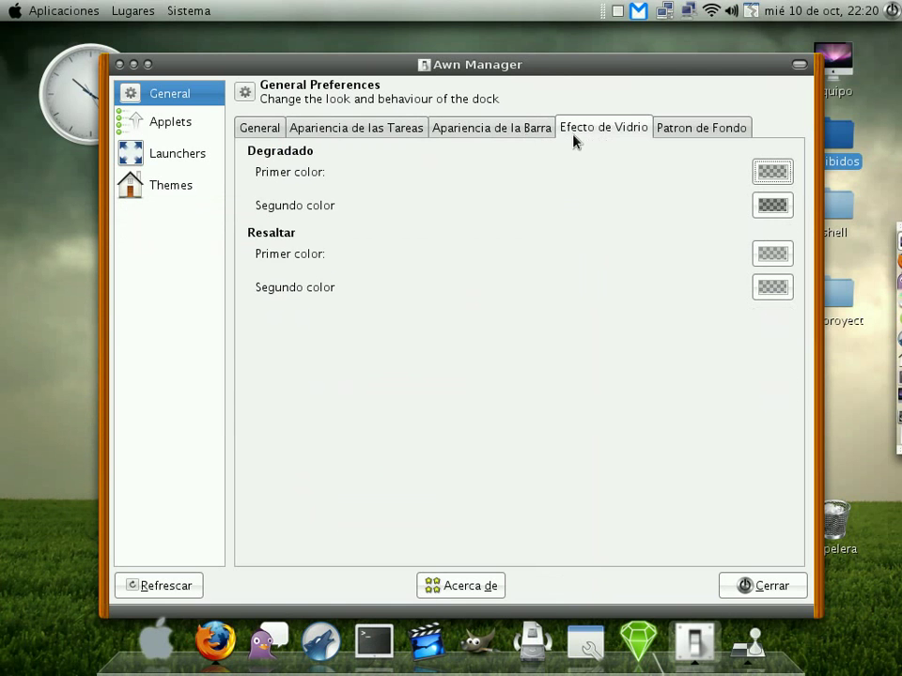
Try the Flat bar look for the dock, refreshing it to apply the change and dismissing the notice.
{"action": "left_click", "coordinate": [526, 134]}
{"action": "left_click", "coordinate": [432, 165]}
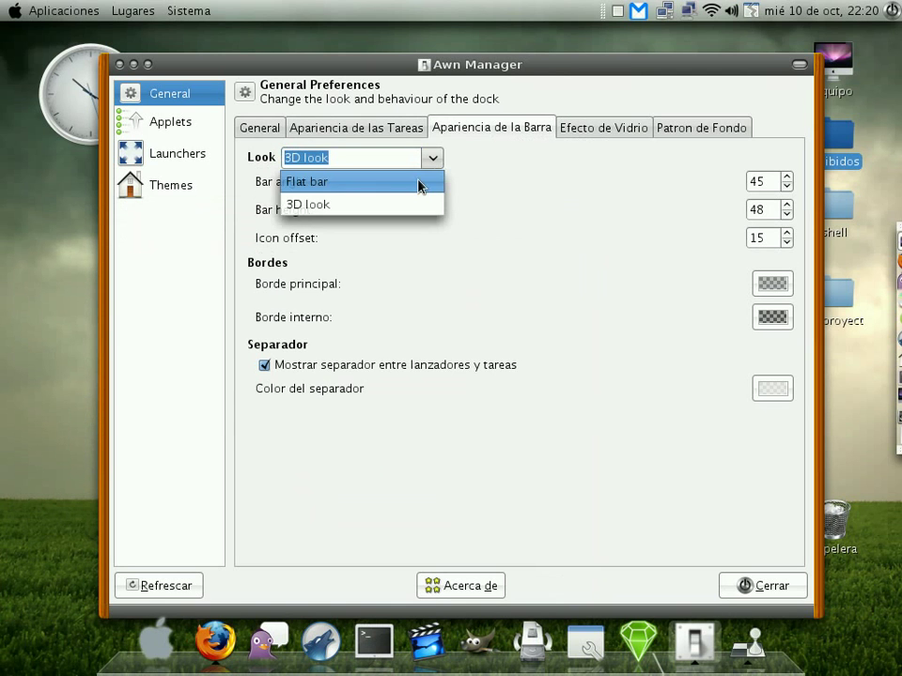
{"action": "left_click", "coordinate": [417, 183]}
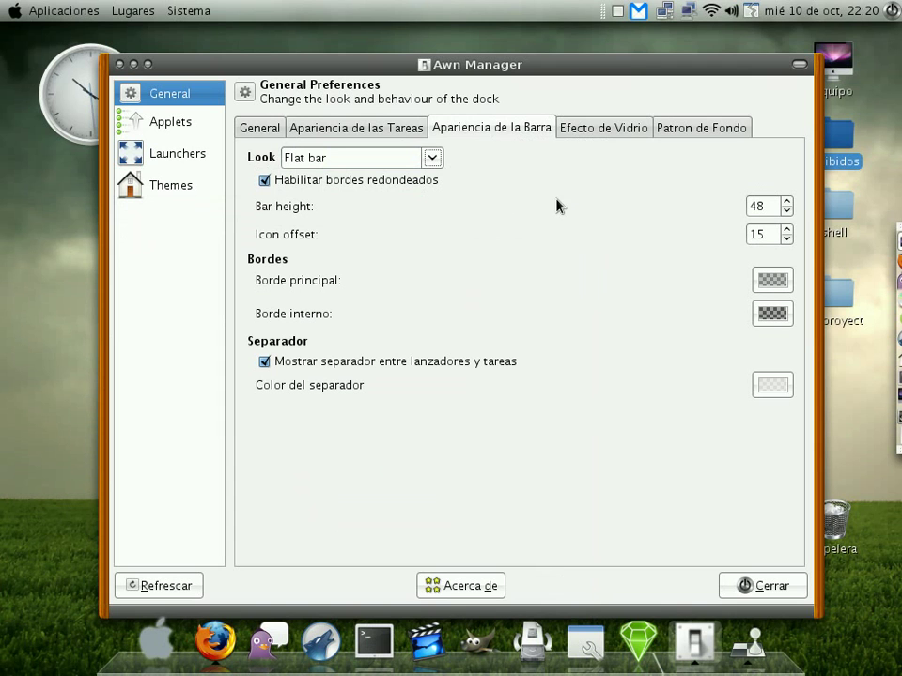
{"action": "left_click", "coordinate": [193, 586]}
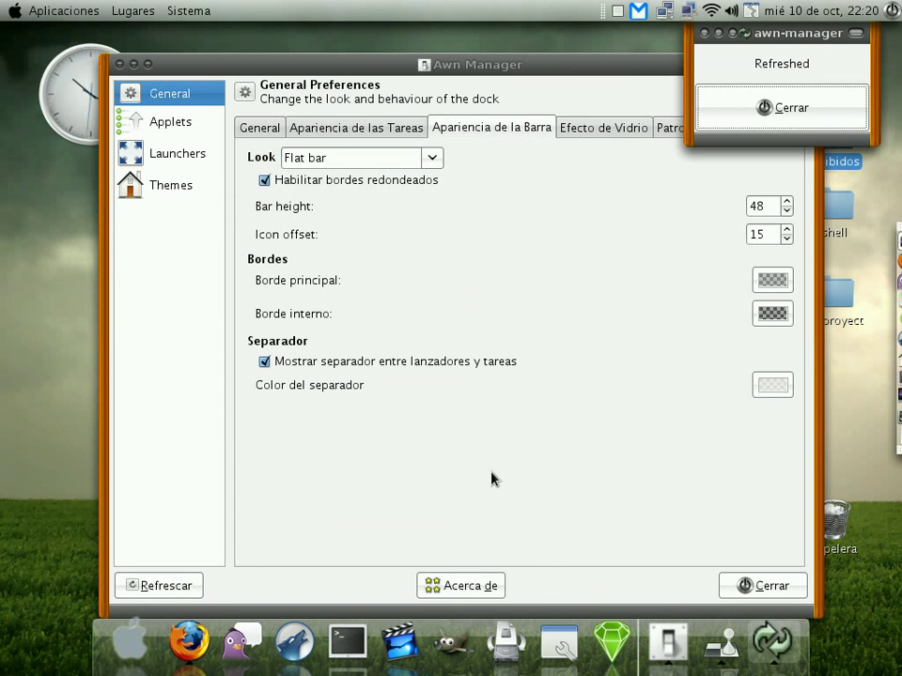
{"action": "left_click", "coordinate": [758, 124]}
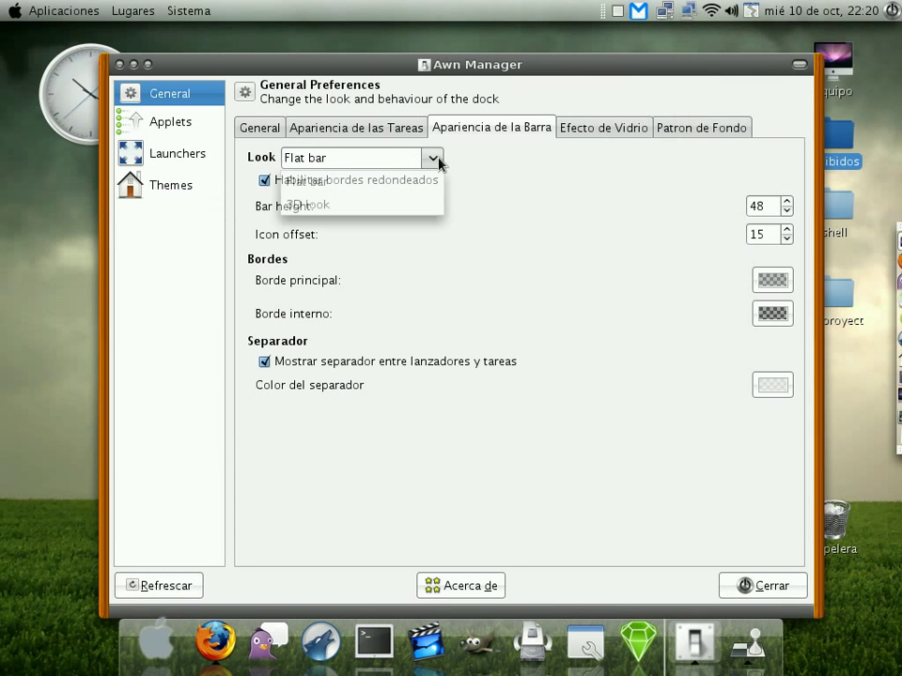
Set the bar back to 3D look and refresh the dock, dismissing the notice.
{"action": "left_click", "coordinate": [411, 208]}
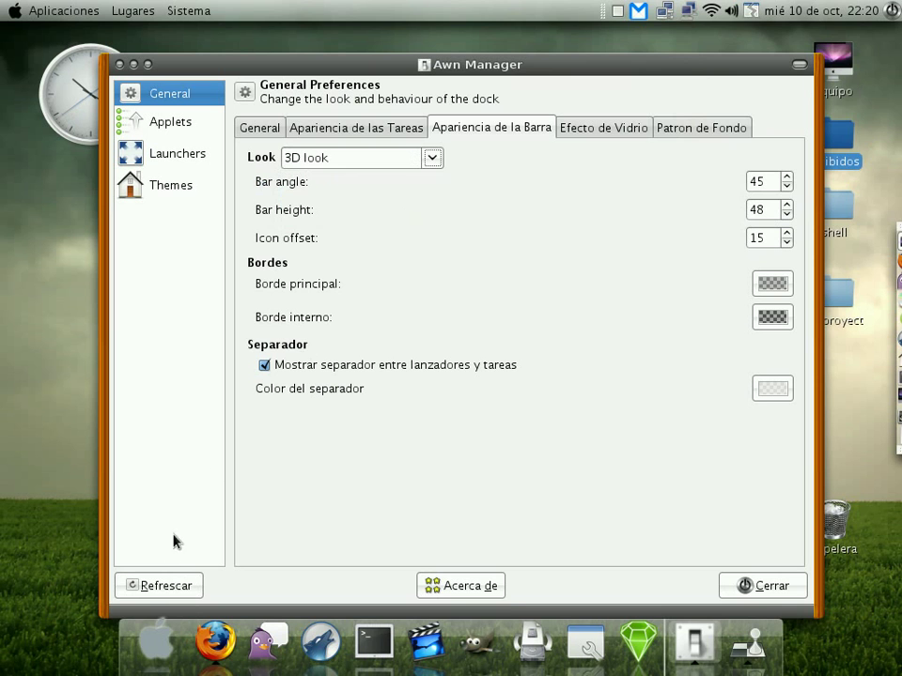
{"action": "left_click", "coordinate": [166, 585]}
{"action": "left_click", "coordinate": [719, 101]}
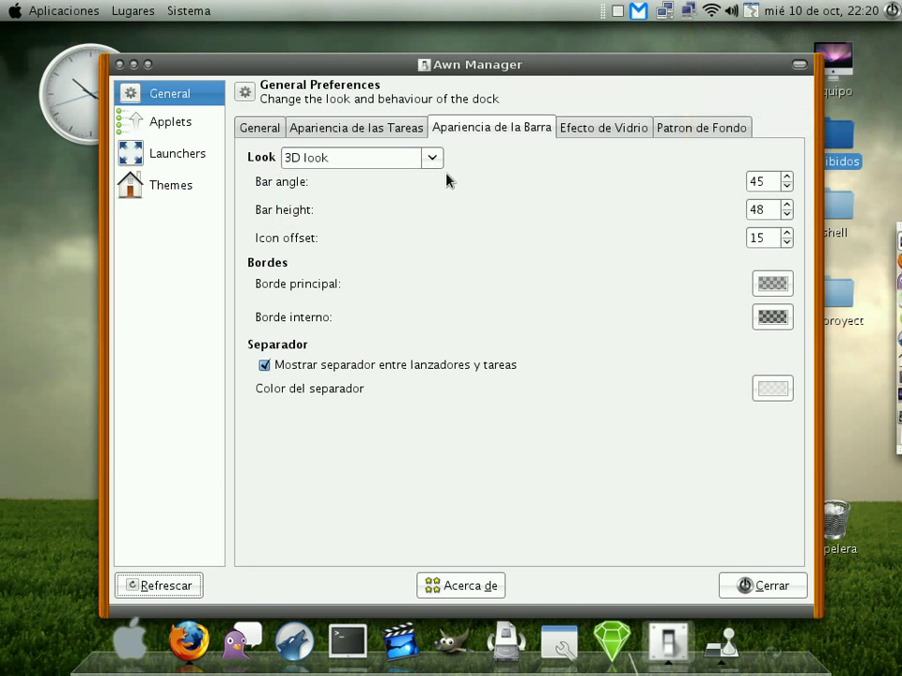
Review the glass effect and background pattern preferences.
{"action": "left_click", "coordinate": [603, 128]}
{"action": "left_click", "coordinate": [710, 137]}
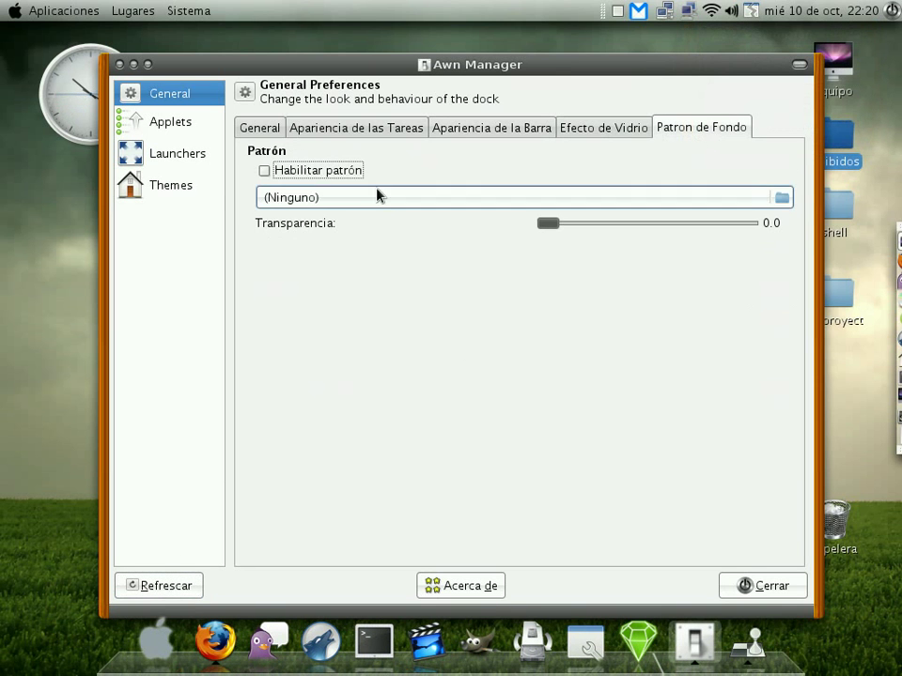
Add the Workspace Switcher applet to the dock and use it to visit another workspace and return to the first.
{"action": "left_click", "coordinate": [196, 132]}
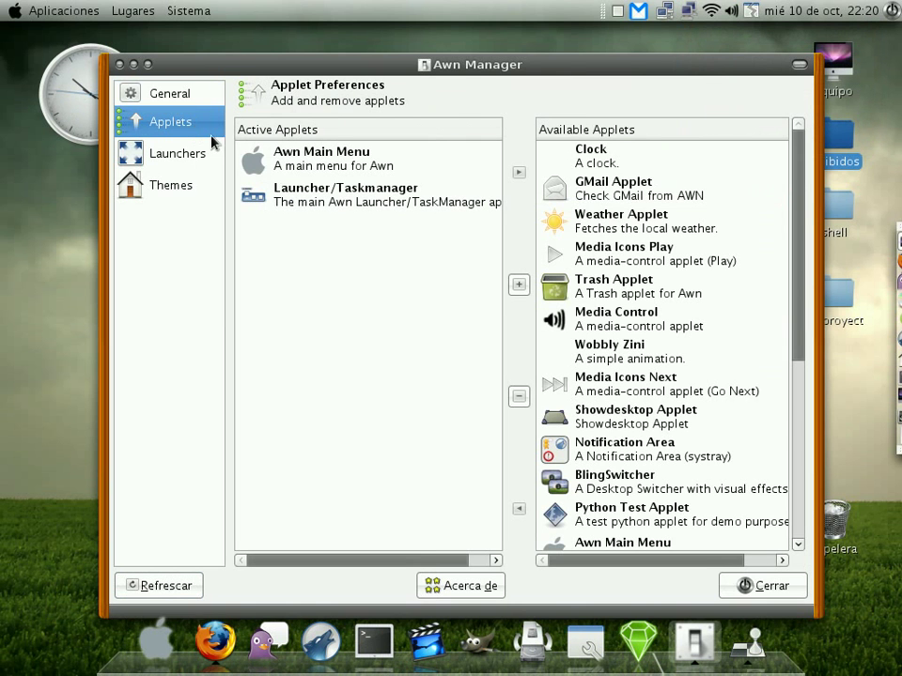
{"action": "scroll", "coordinate": [646, 284], "scroll_direction": "down", "scroll_amount": 5}
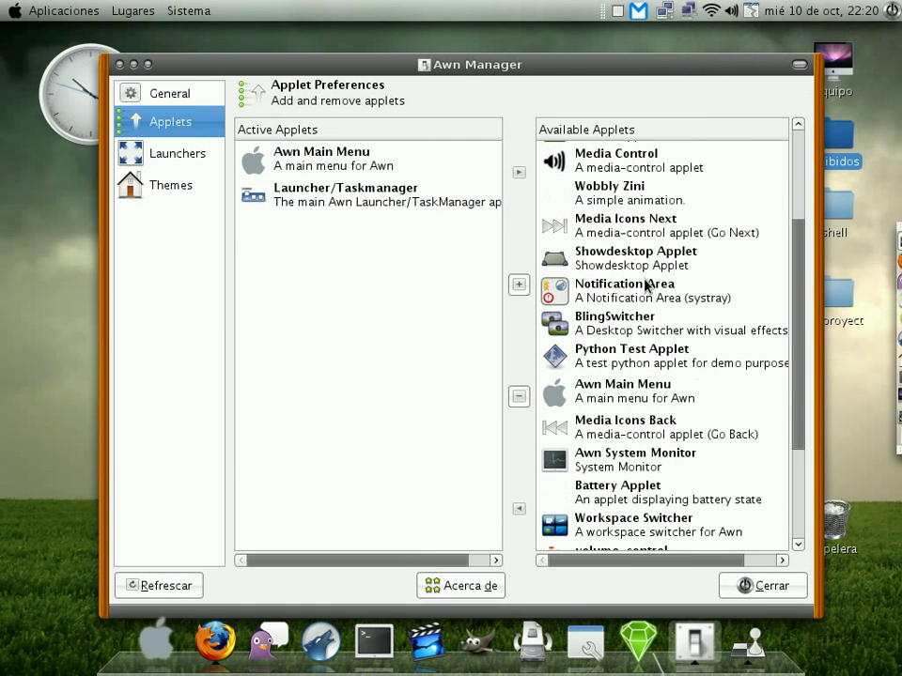
{"action": "scroll", "coordinate": [587, 366], "scroll_direction": "down", "scroll_amount": 2}
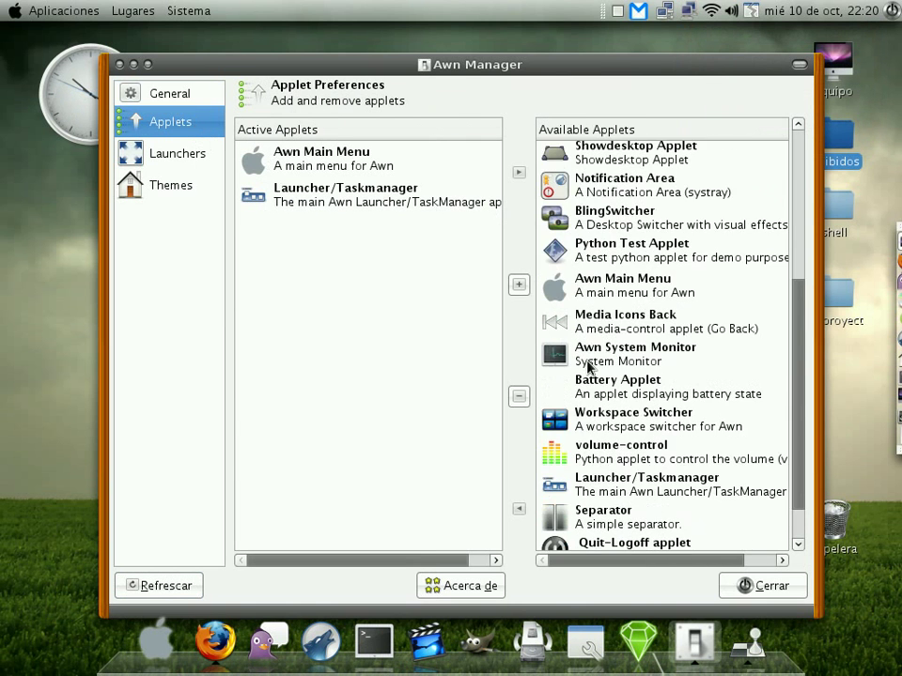
{"action": "scroll", "coordinate": [601, 398], "scroll_direction": "down", "scroll_amount": 1}
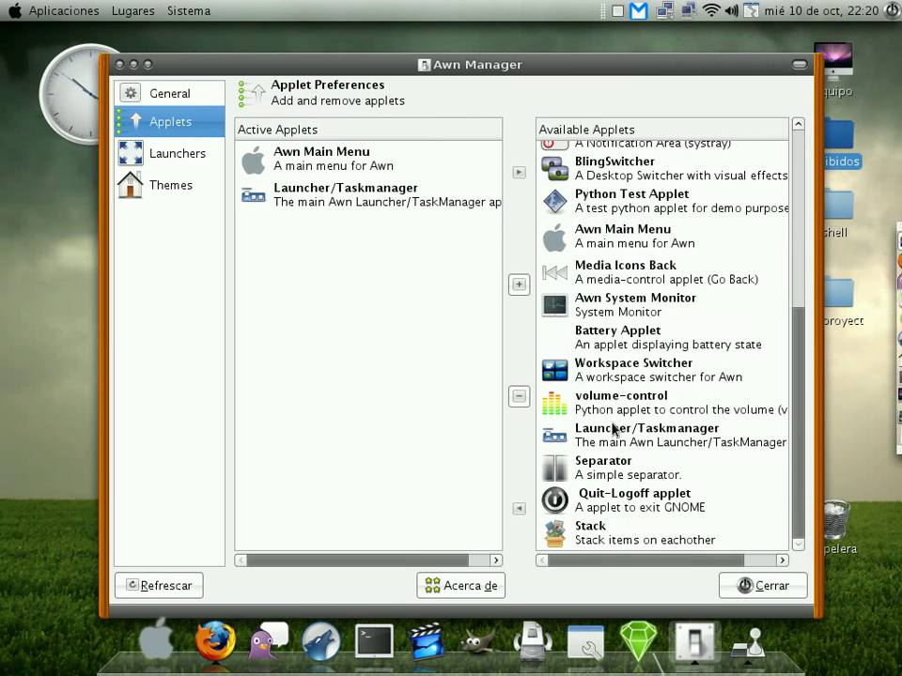
{"action": "left_click", "coordinate": [591, 378]}
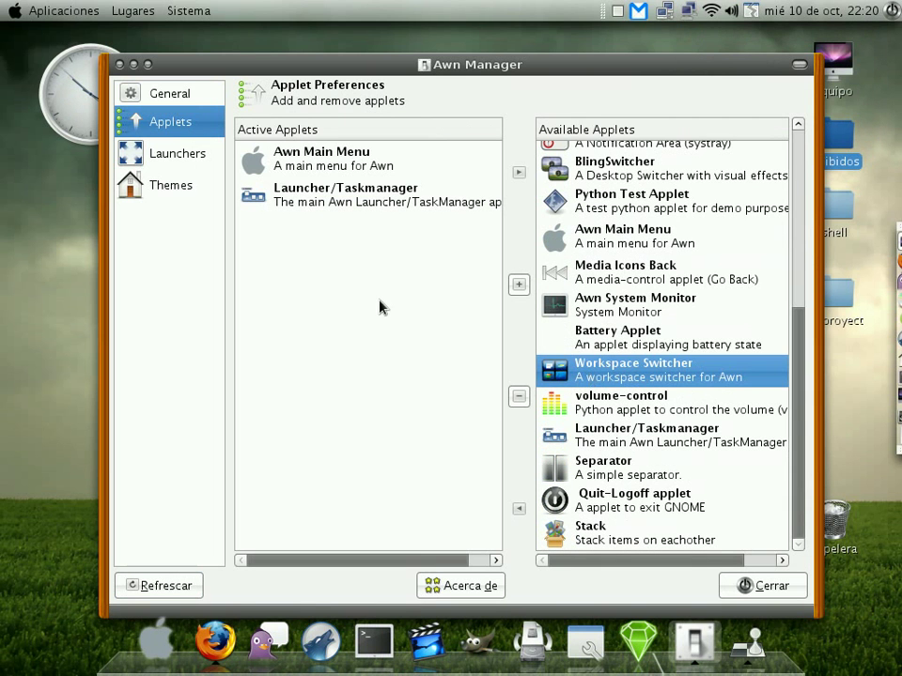
{"action": "left_click", "coordinate": [518, 508]}
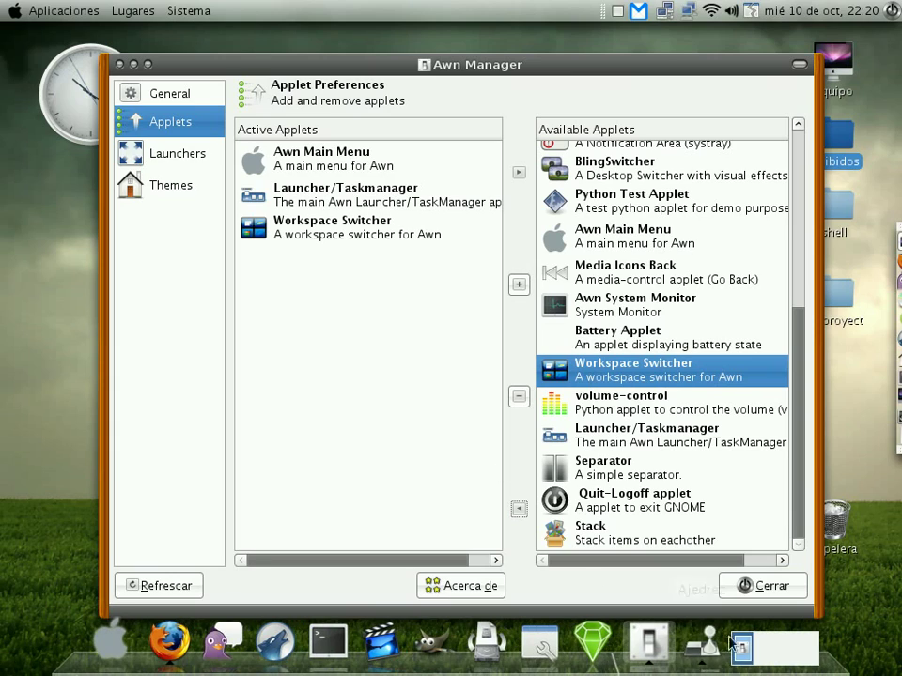
{"action": "left_click", "coordinate": [768, 661]}
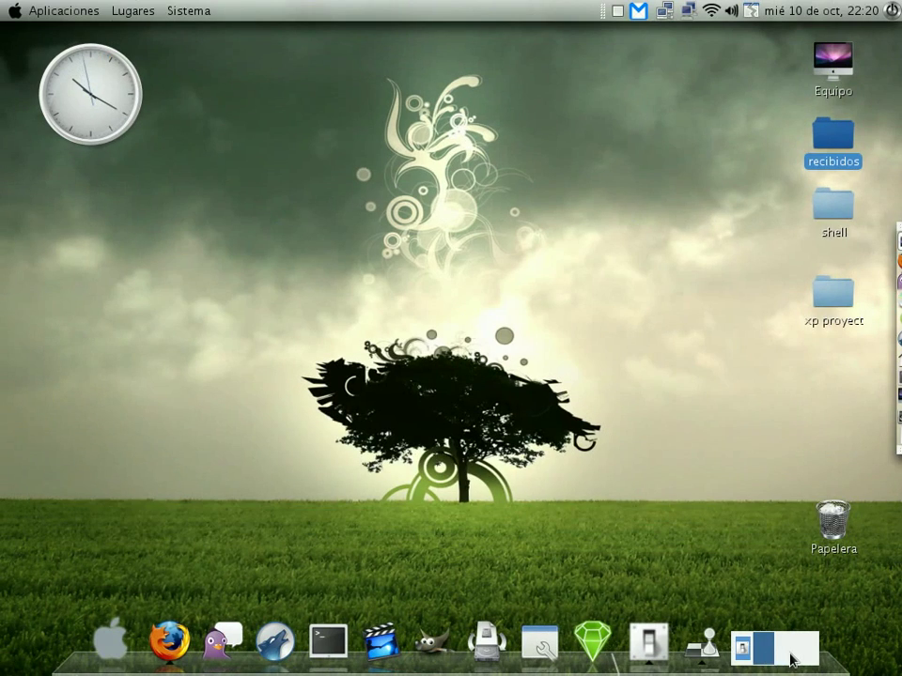
{"action": "left_click", "coordinate": [744, 648]}
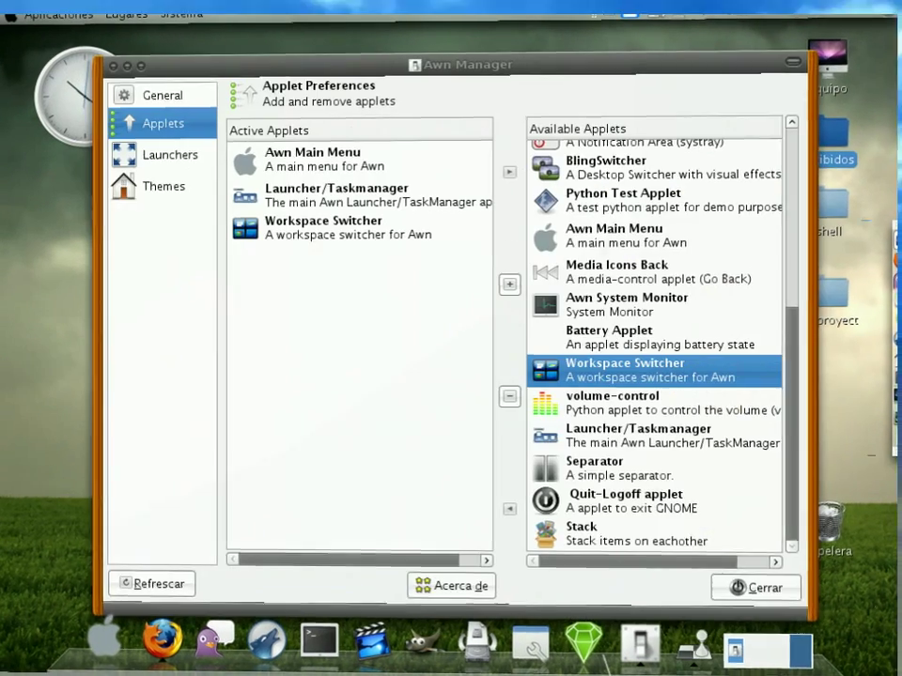
Add the Stack applet to the dock's active applets and minimize the Awn Manager window.
{"action": "left_click", "coordinate": [611, 533]}
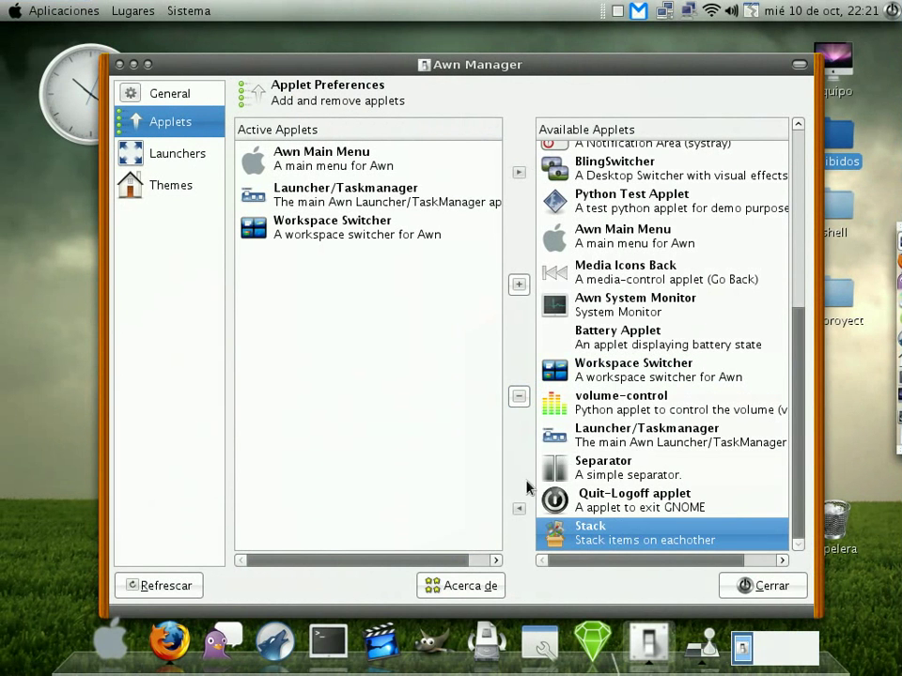
{"action": "left_click", "coordinate": [519, 508]}
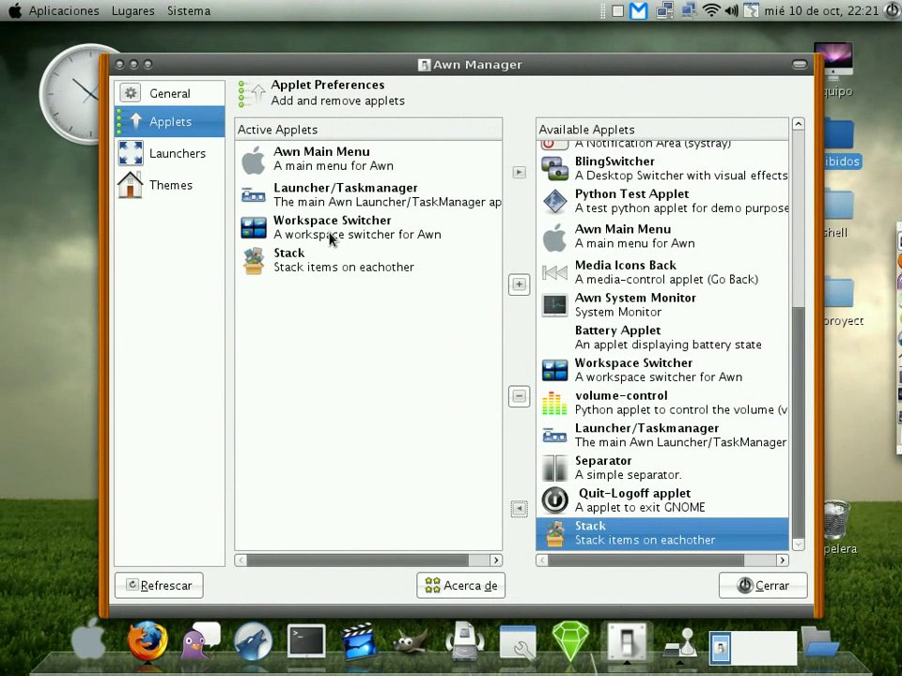
{"action": "left_click", "coordinate": [134, 65]}
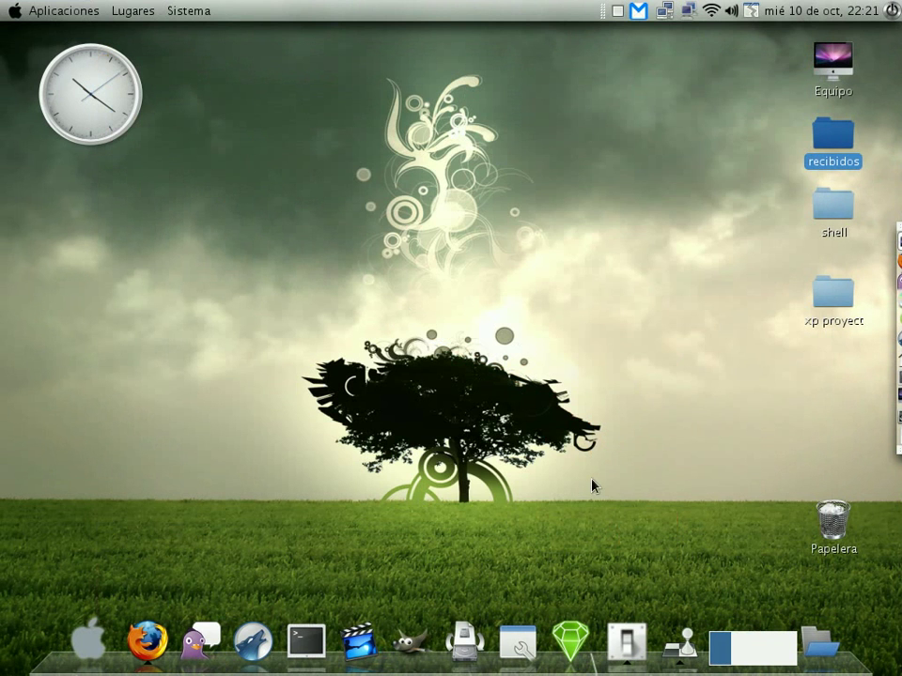
Open the Stack applet's folder view from the dock and enter the Blog tuxlink folder.
{"action": "left_click", "coordinate": [819, 643]}
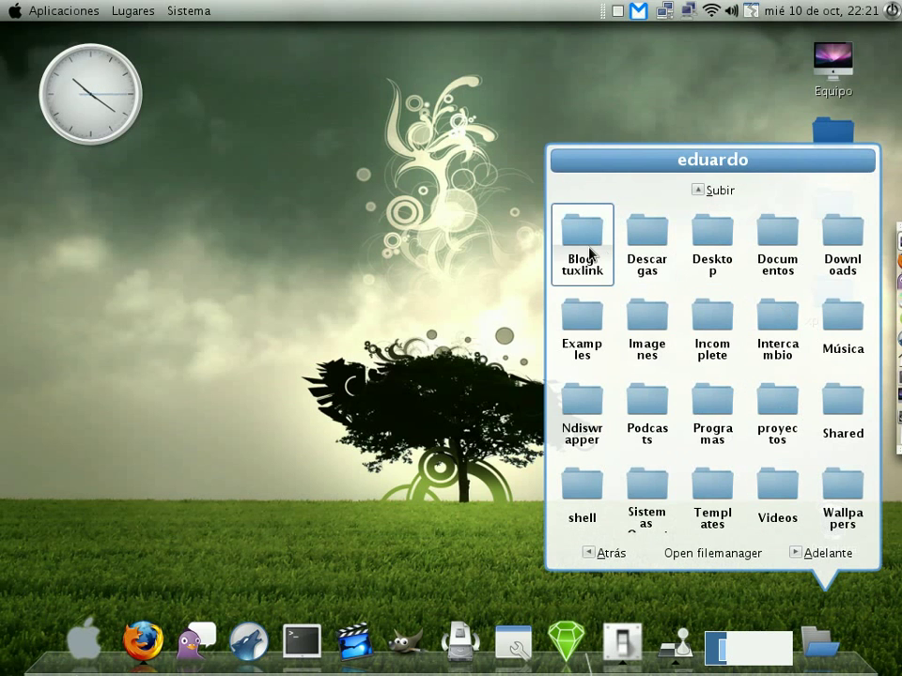
{"action": "left_click", "coordinate": [589, 254]}
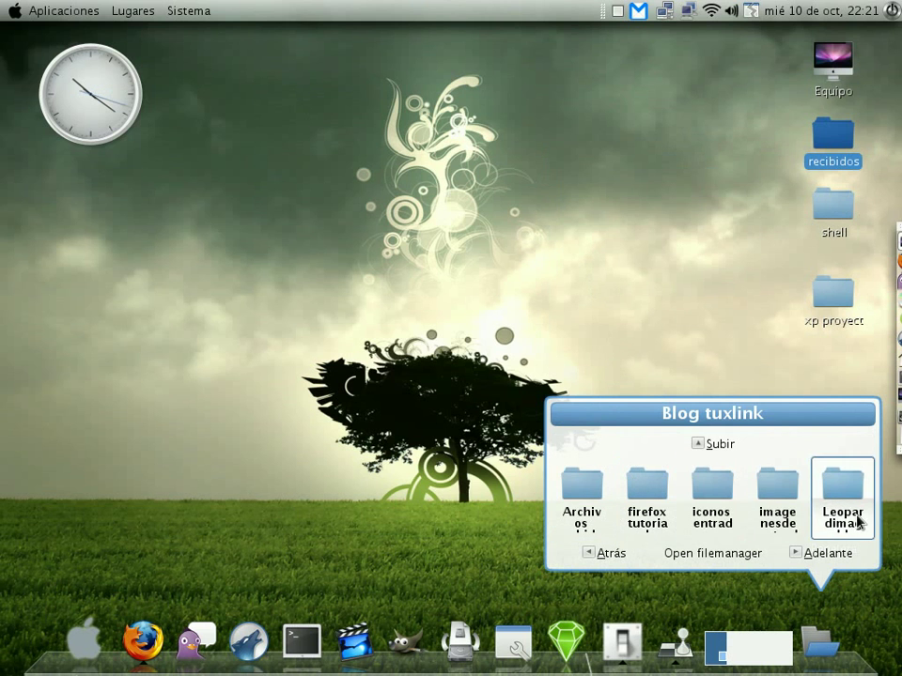
Open Dlinx-Ubuntu-leopard-new wallpaper.png from the iconos entradas folder in the Stack view and close the image viewer.
{"action": "left_click", "coordinate": [749, 505]}
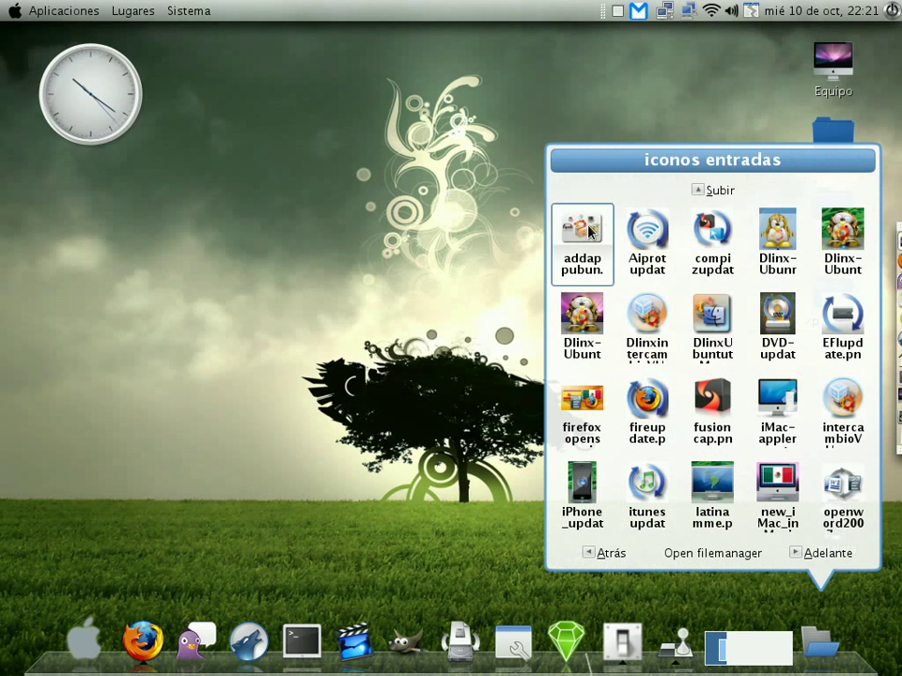
{"action": "left_click", "coordinate": [587, 322]}
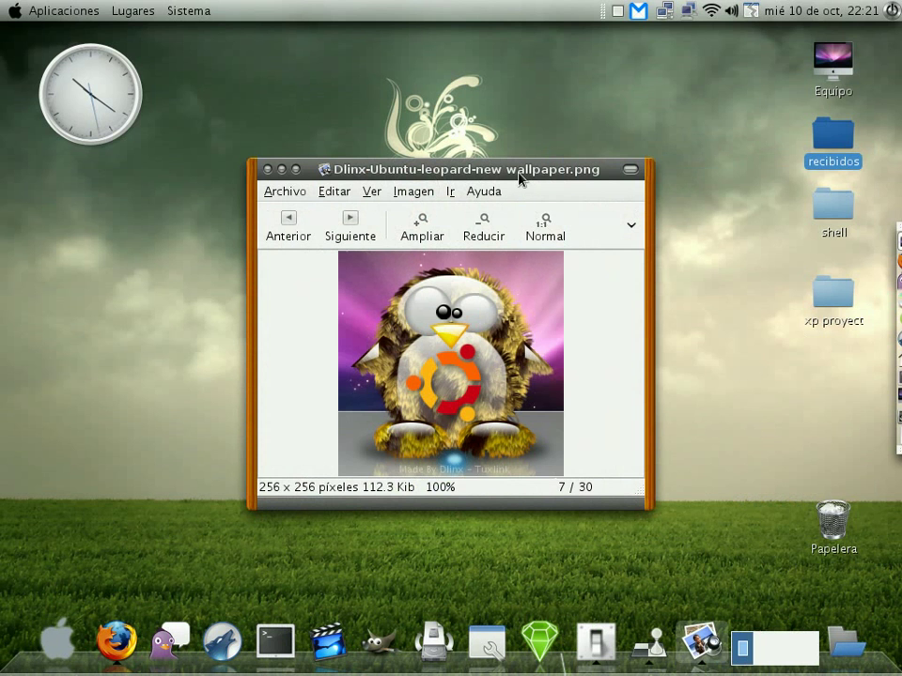
{"action": "left_click", "coordinate": [268, 170]}
Reopen the Stack view, visit its second page and the parent home folder, and return to the personal folder.
{"action": "left_click", "coordinate": [827, 648]}
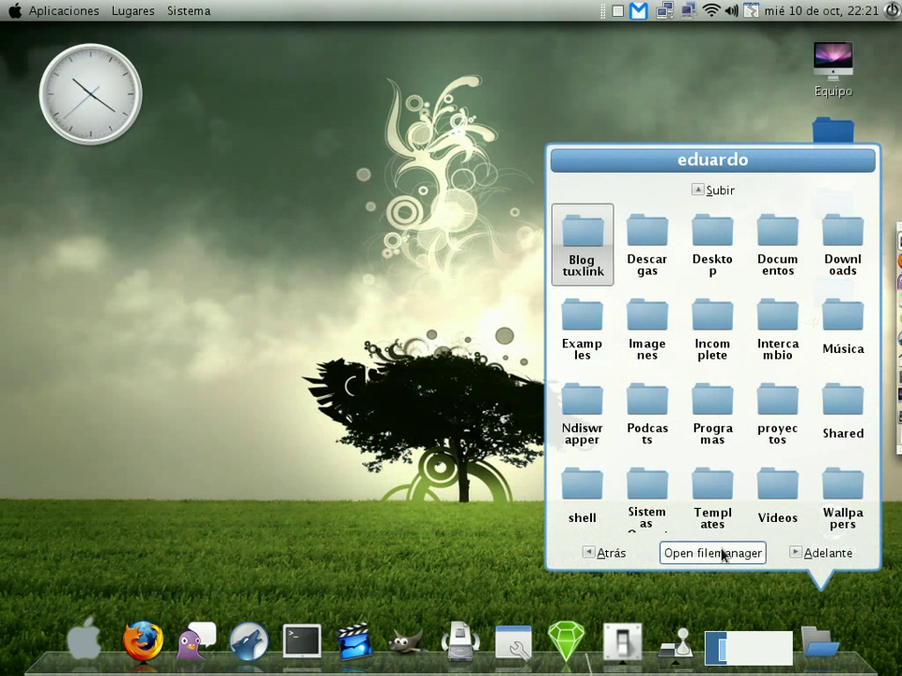
{"action": "left_click", "coordinate": [824, 556]}
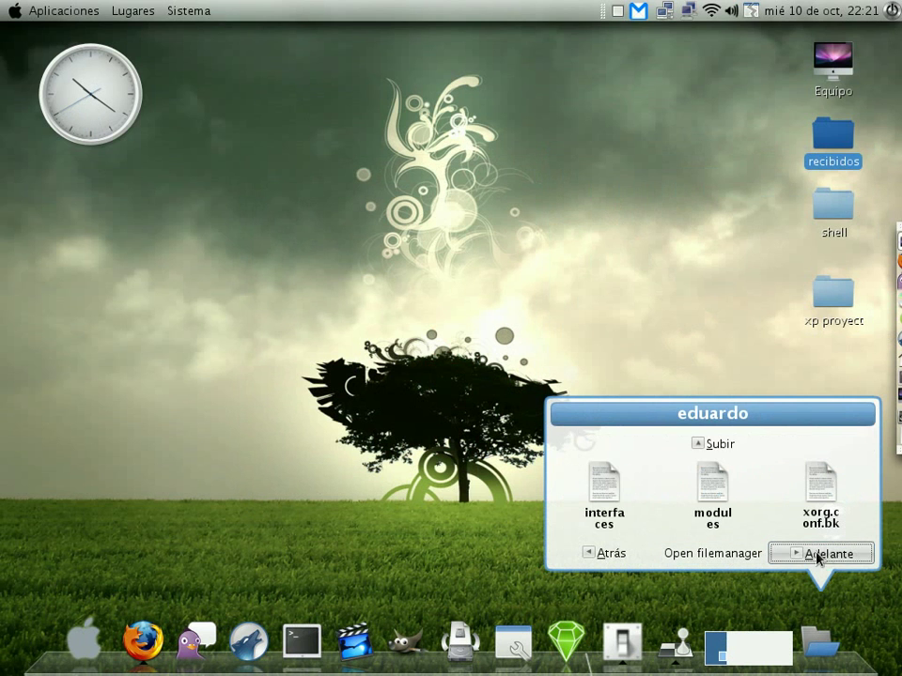
{"action": "left_click", "coordinate": [613, 554]}
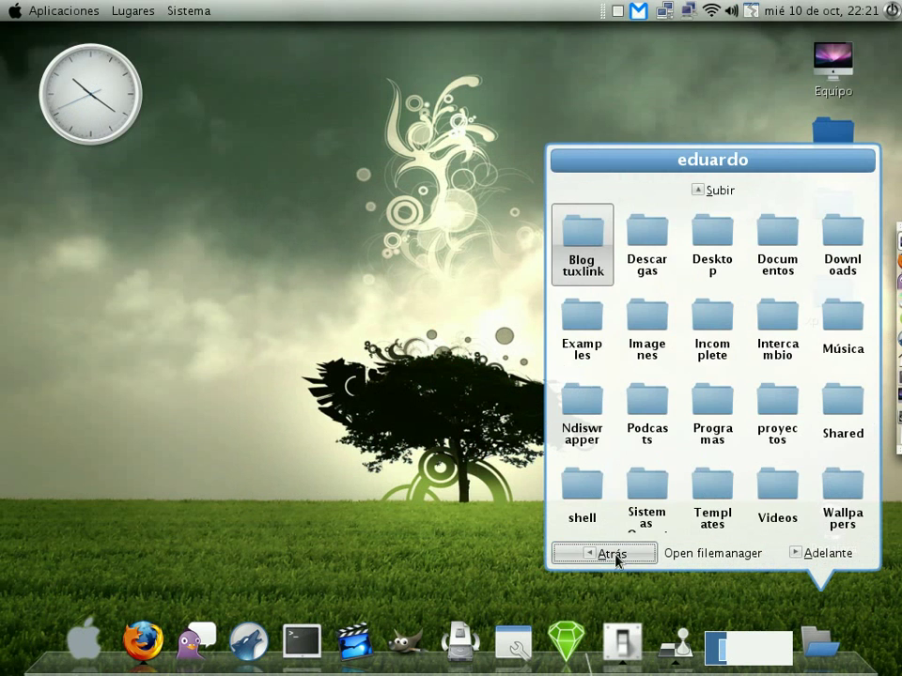
{"action": "left_click", "coordinate": [708, 191]}
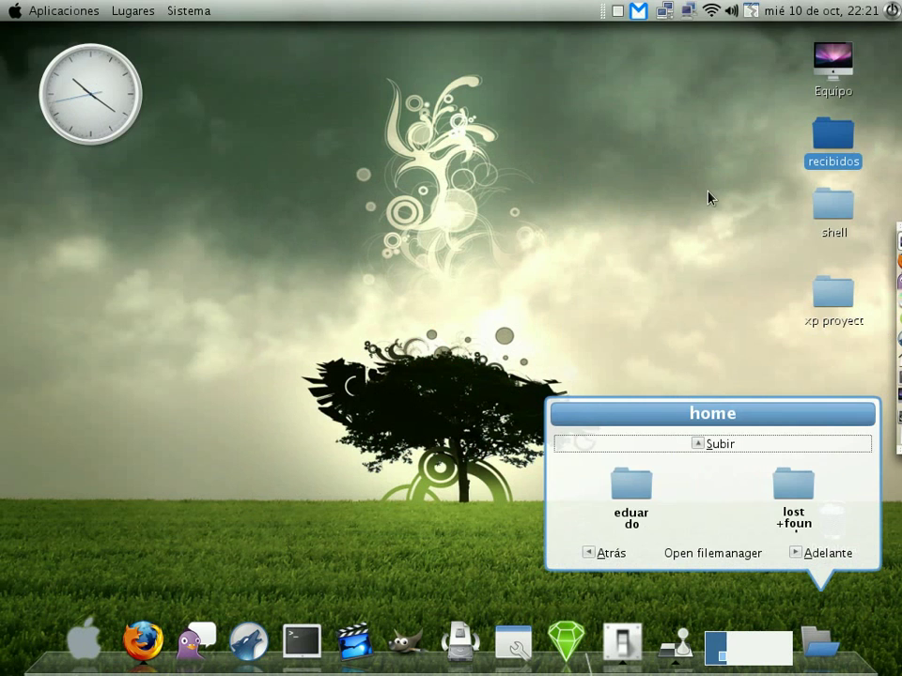
{"action": "left_click", "coordinate": [645, 501]}
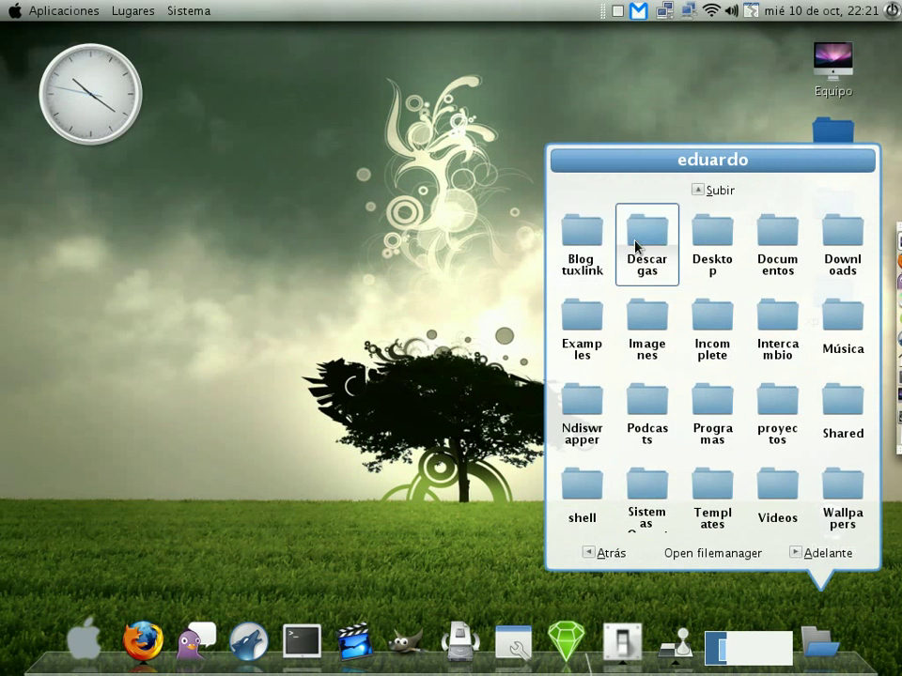
Bring up the Ajedrez chess game from the dock and close it.
{"action": "left_click", "coordinate": [705, 593]}
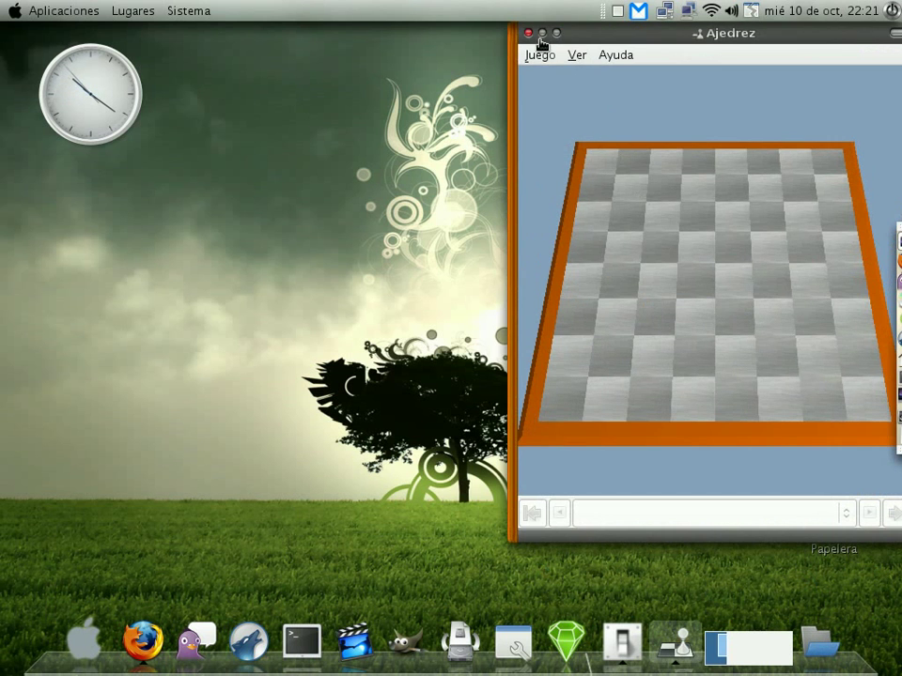
{"action": "left_click", "coordinate": [539, 36]}
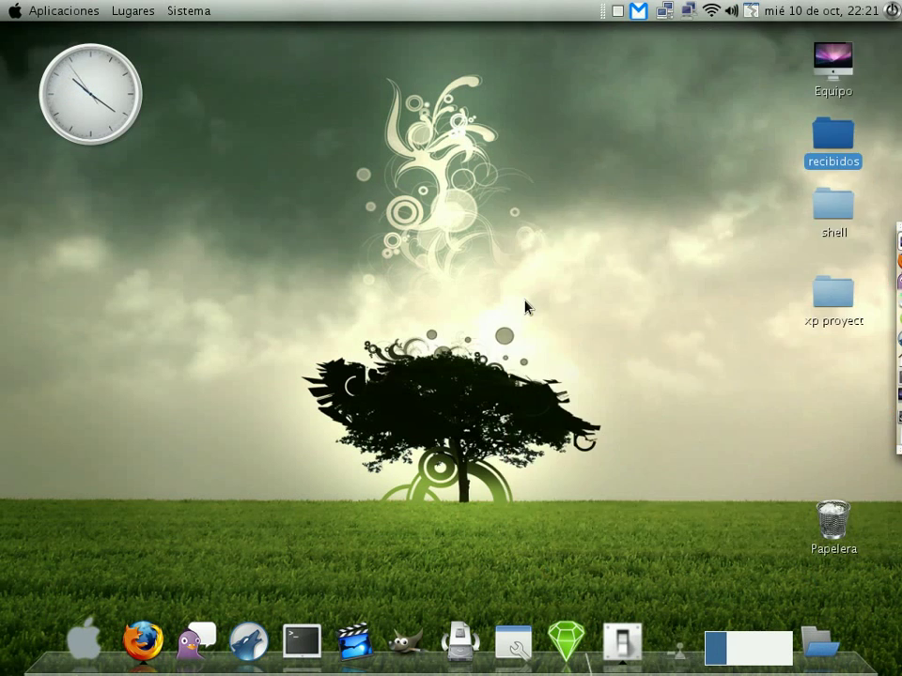
Remove the Stack and Workspace Switcher applets from the dock's active applets and close Awn Manager.
{"action": "left_click", "coordinate": [647, 638]}
{"action": "left_click", "coordinate": [357, 268]}
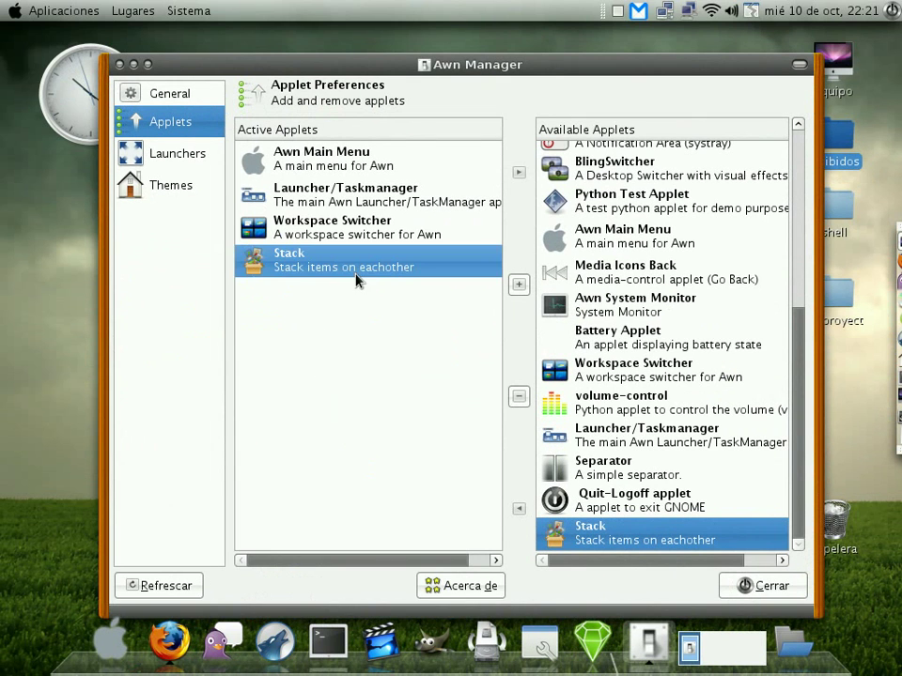
{"action": "left_click", "coordinate": [518, 173]}
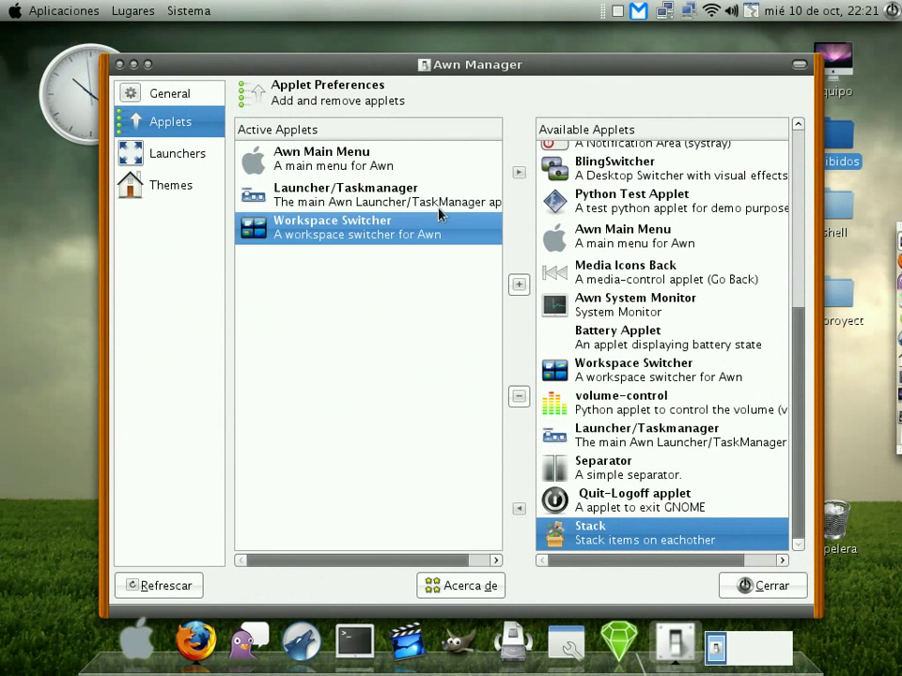
{"action": "left_click", "coordinate": [519, 173]}
{"action": "left_click", "coordinate": [120, 65]}
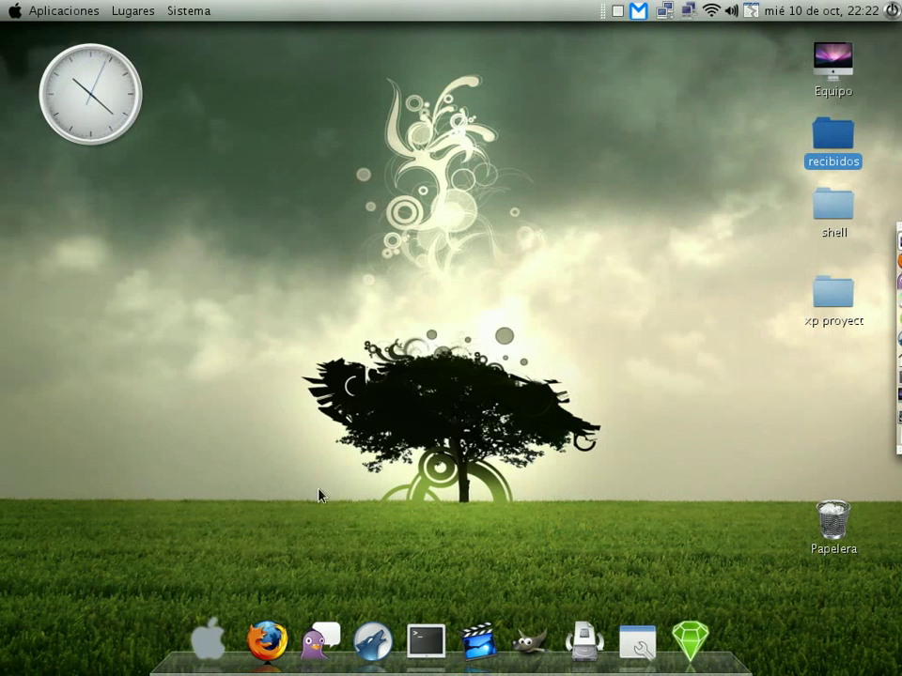
Switch to the Firefox window showing the Tuxlink blog from the dock.
{"action": "left_click", "coordinate": [267, 639]}
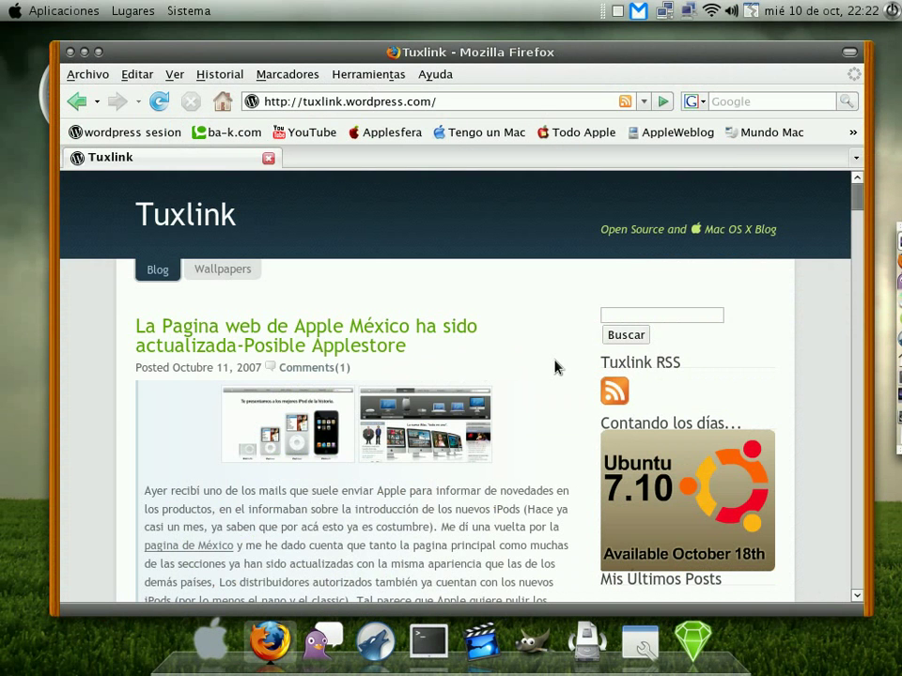